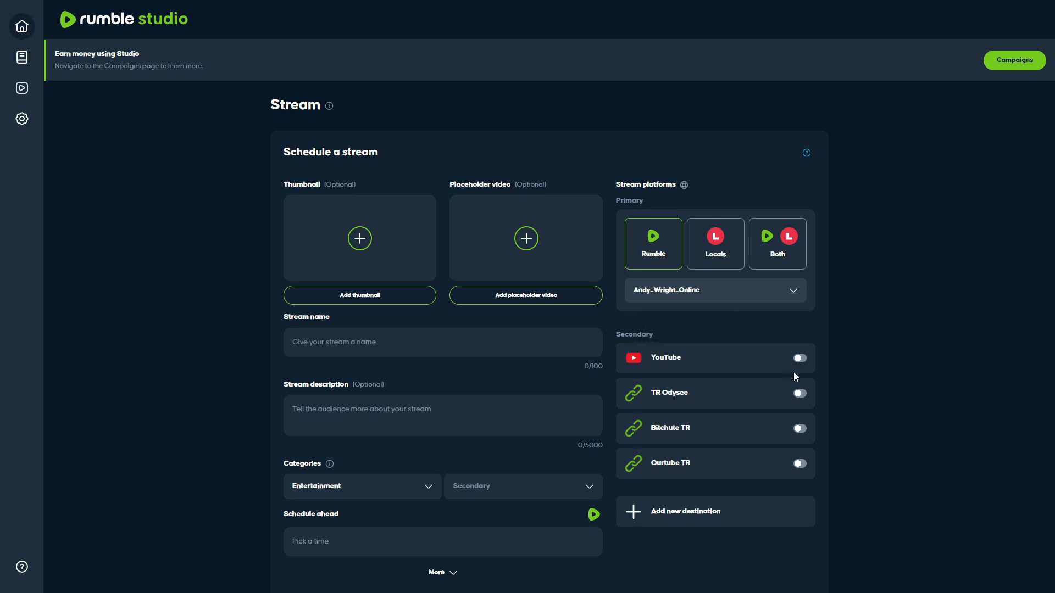
Enable YouTube as a secondary stream destination and upload 2025-01-05.png as the stream thumbnail.
{"action": "left_click", "coordinate": [800, 359]}
{"action": "left_click", "coordinate": [386, 294]}
{"action": "left_click", "coordinate": [203, 117]}
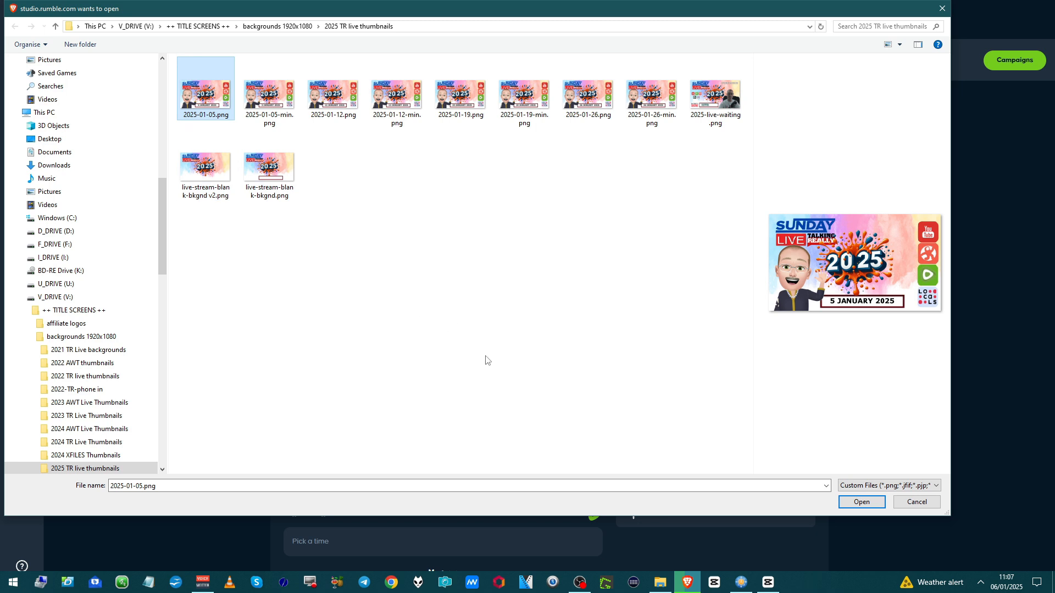
{"action": "left_click", "coordinate": [855, 502]}
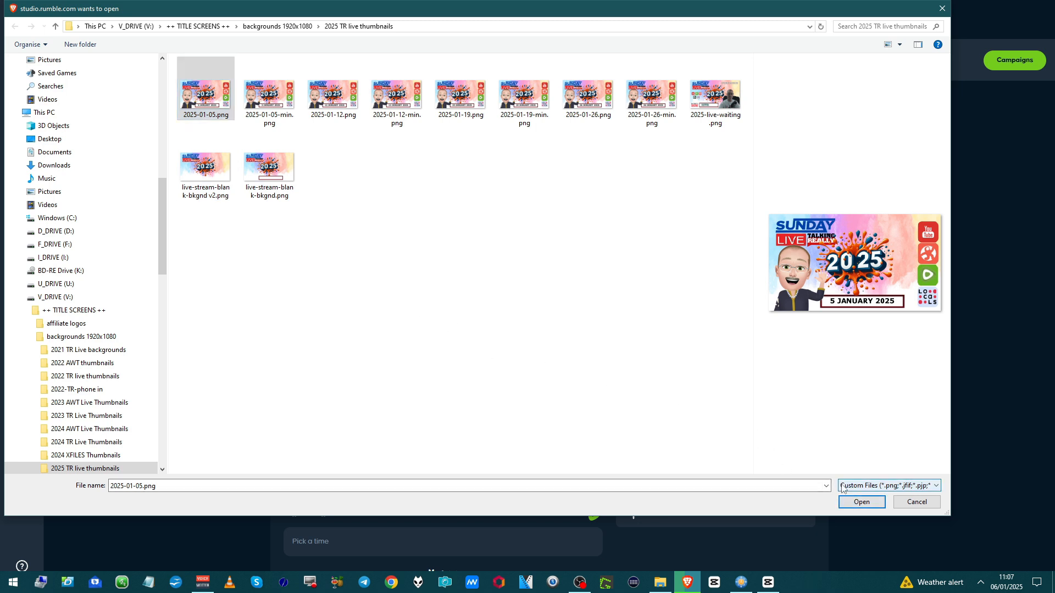
{"action": "left_click", "coordinate": [861, 502]}
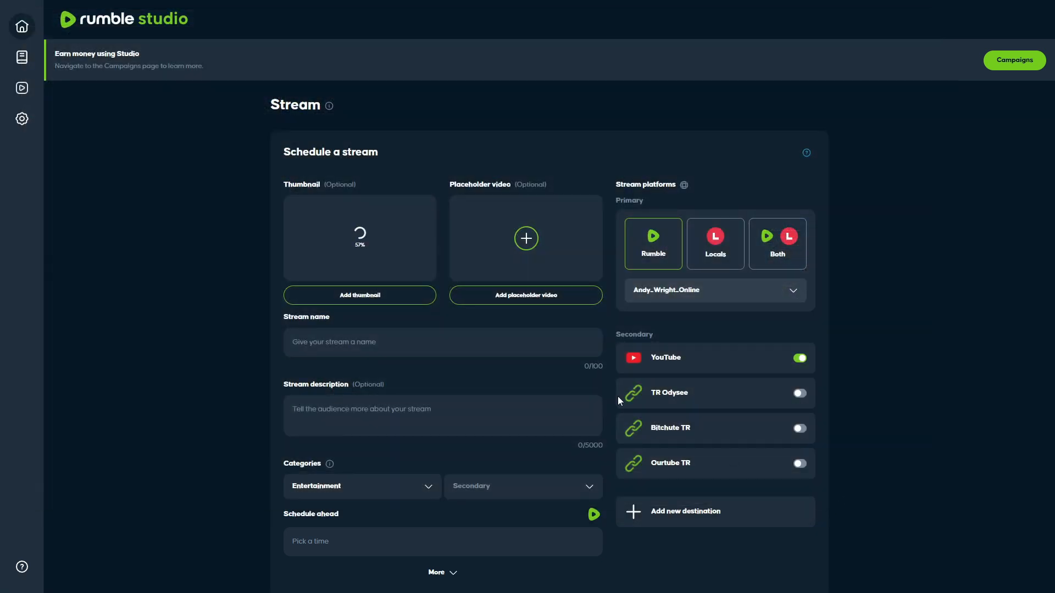
Enter TEST as both the stream name and the stream description.
{"action": "left_click", "coordinate": [456, 352]}
{"action": "type", "text": "TEST"}
{"action": "left_click", "coordinate": [379, 418]}
{"action": "type", "text": "TEST"}
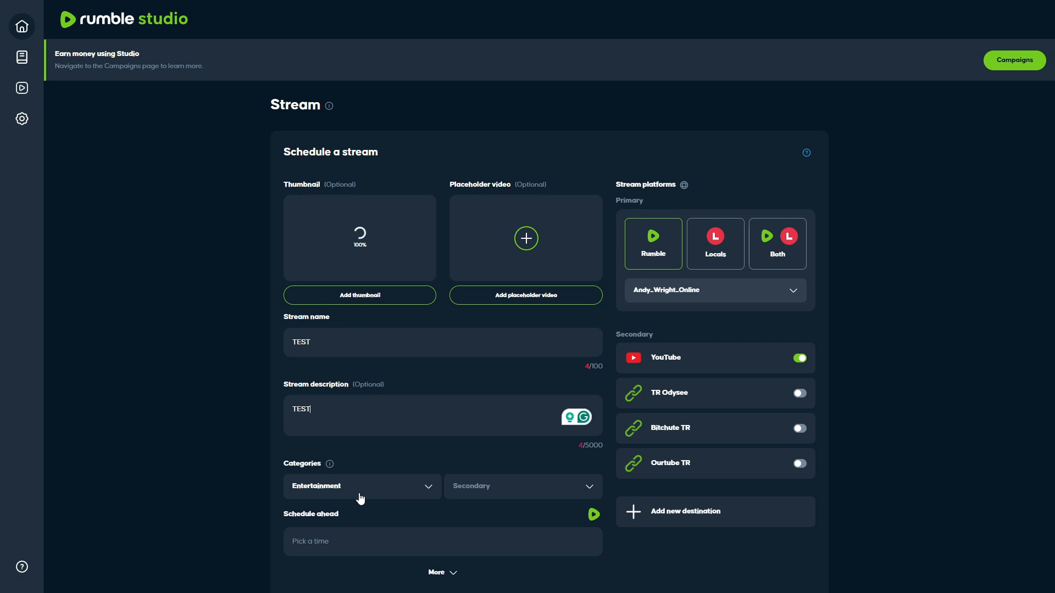
Schedule the stream for Monday, January 06, 2025 at 11:30 AM.
{"action": "scroll", "coordinate": [342, 537], "scroll_direction": "down", "scroll_amount": 1}
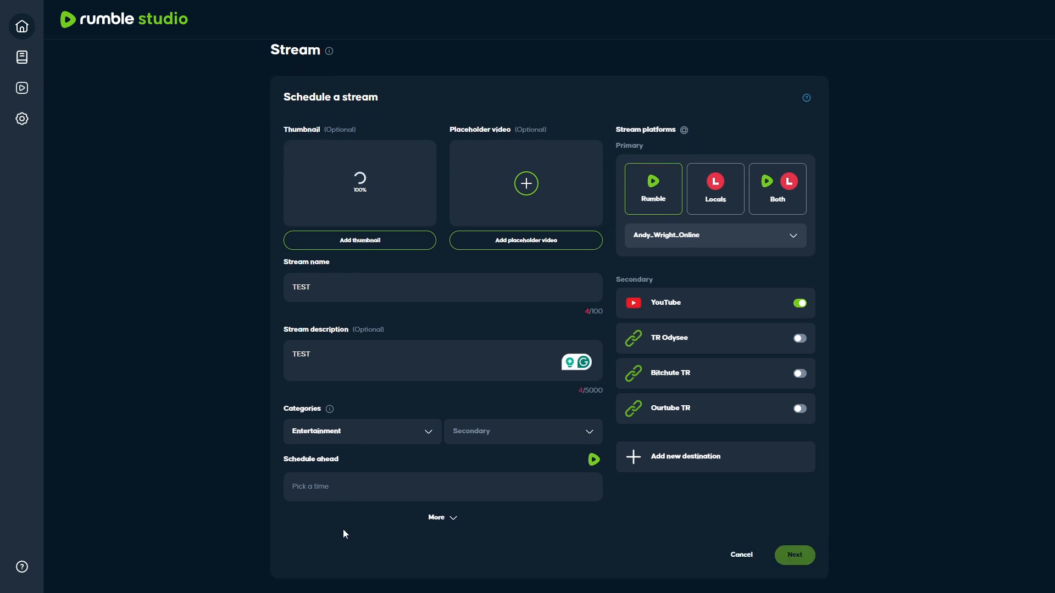
{"action": "left_click", "coordinate": [351, 490]}
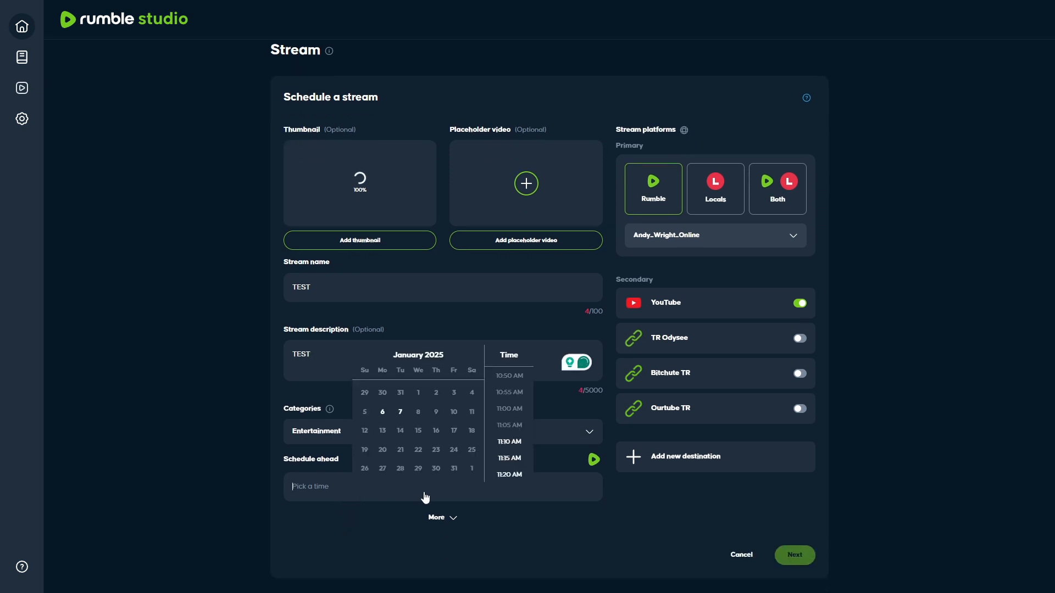
{"action": "scroll", "coordinate": [483, 462], "scroll_direction": "down", "scroll_amount": 5}
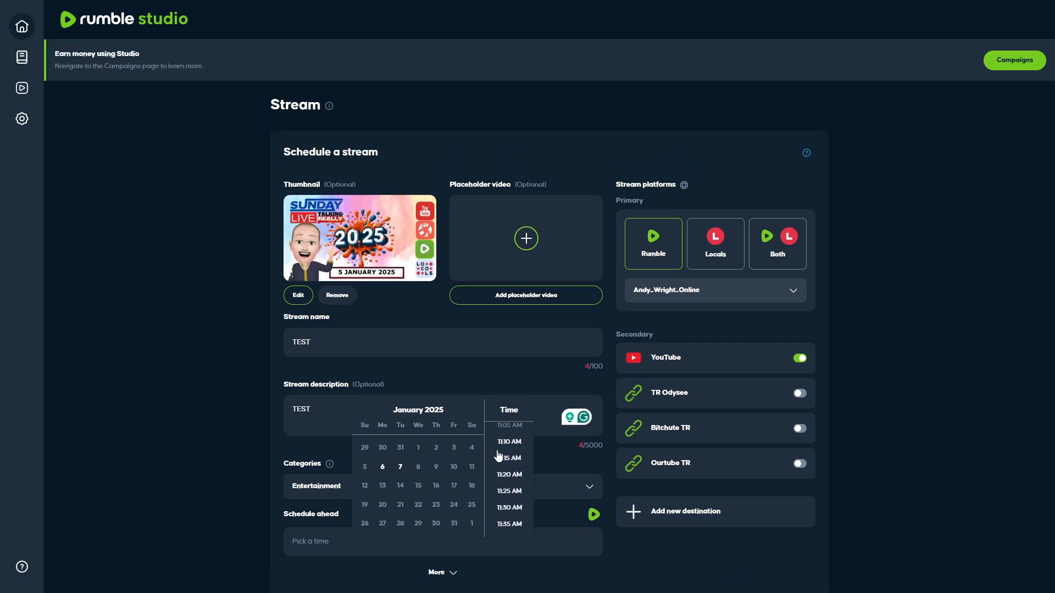
{"action": "left_click", "coordinate": [509, 507]}
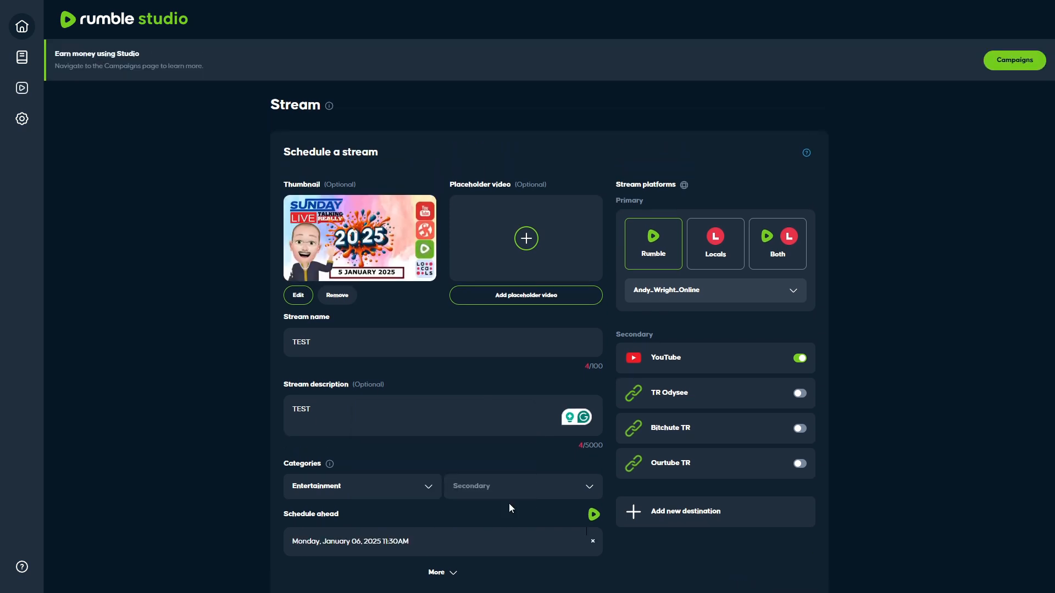
{"action": "scroll", "coordinate": [508, 504], "scroll_direction": "down", "scroll_amount": 2}
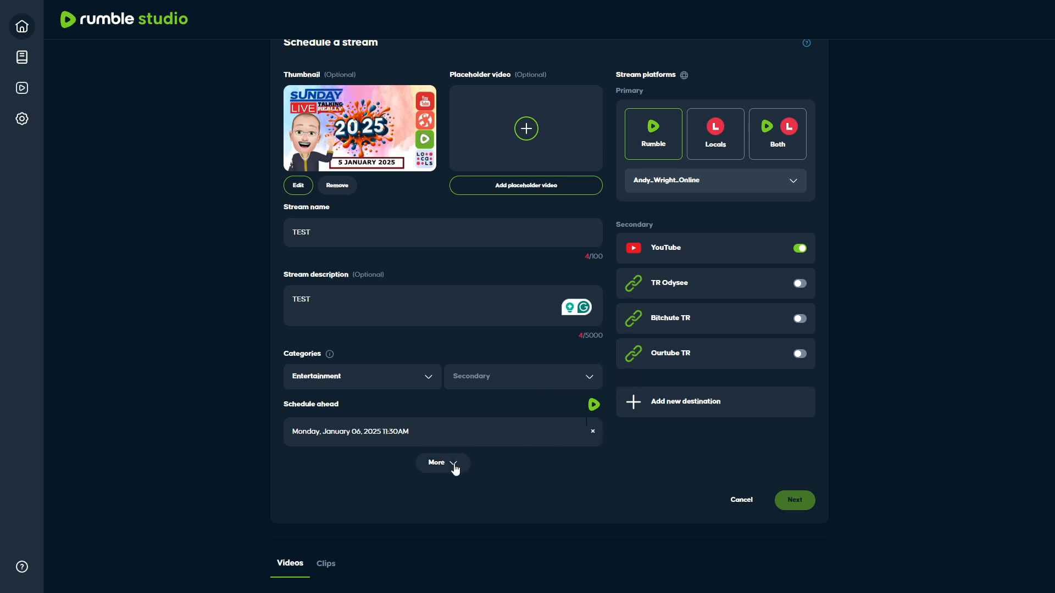
{"action": "mouse_move", "coordinate": [594, 416]}
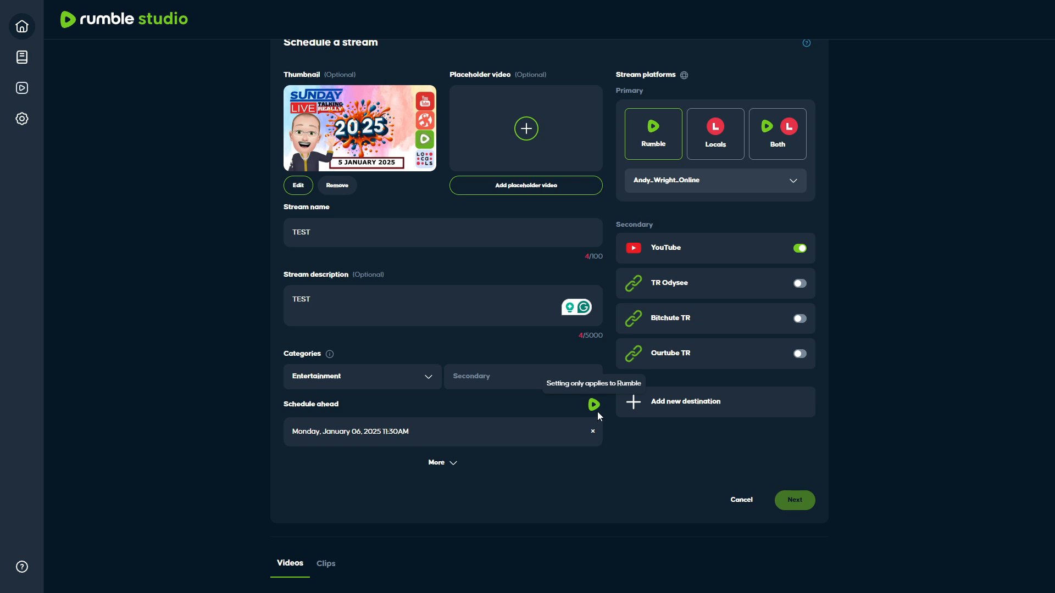
{"action": "scroll", "coordinate": [602, 420], "scroll_direction": "up", "scroll_amount": 2}
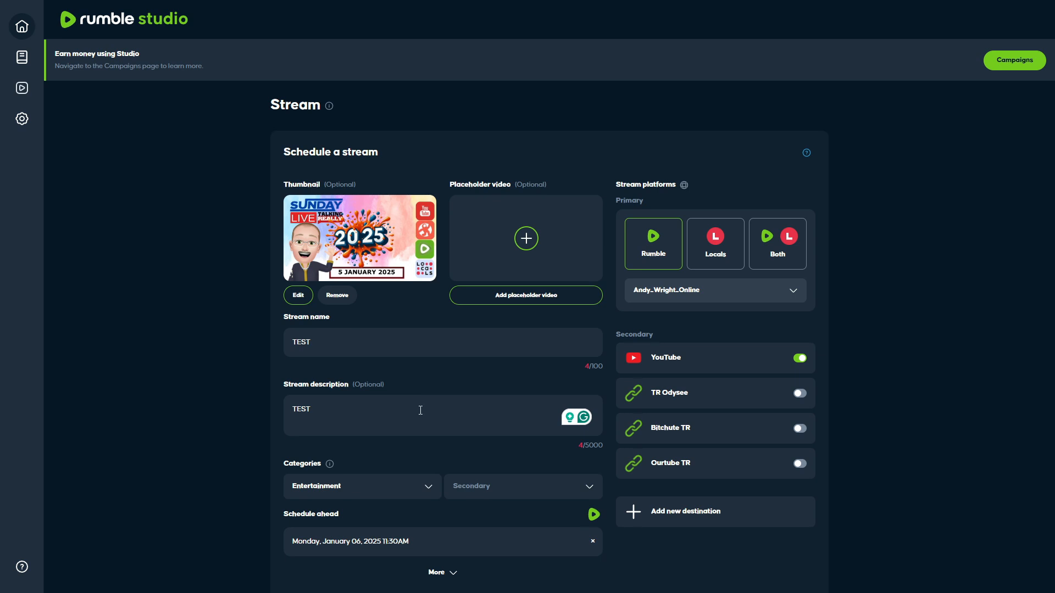
Extend the stream name and the stream description so that both read TEST 123.
{"action": "left_click", "coordinate": [372, 341]}
{"action": "type", "text": "C"}
{"action": "type", "text": "123"}
{"action": "double_click", "coordinate": [388, 429]}
{"action": "left_click", "coordinate": [388, 428]}
{"action": "type", "text": "123"}
Check the completed form for the TEST 123 stream and submit it for scheduling.
{"action": "scroll", "coordinate": [435, 450], "scroll_direction": "down", "scroll_amount": 6}
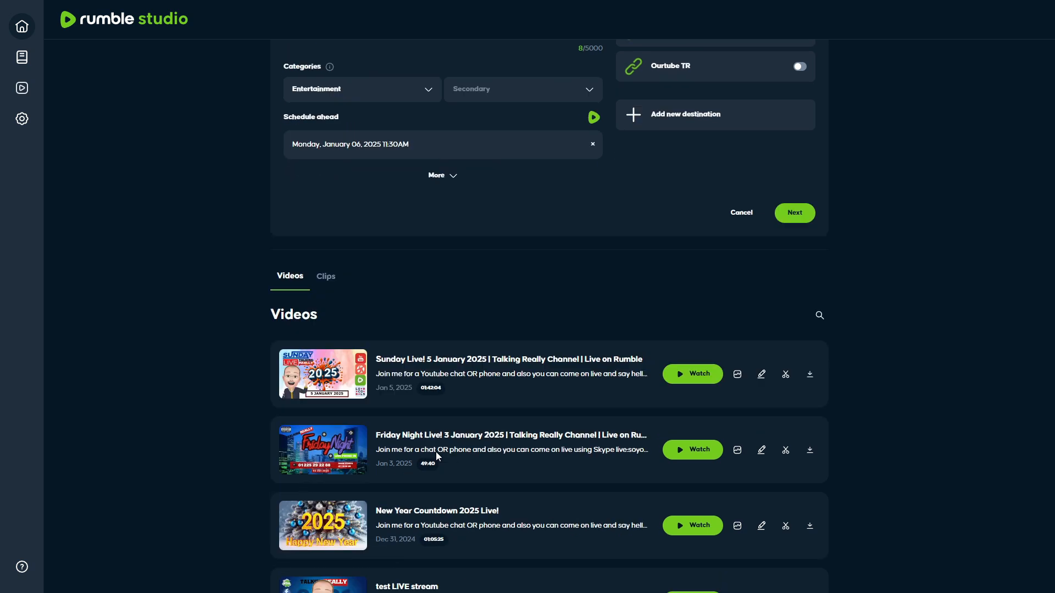
{"action": "scroll", "coordinate": [436, 452], "scroll_direction": "up", "scroll_amount": 5}
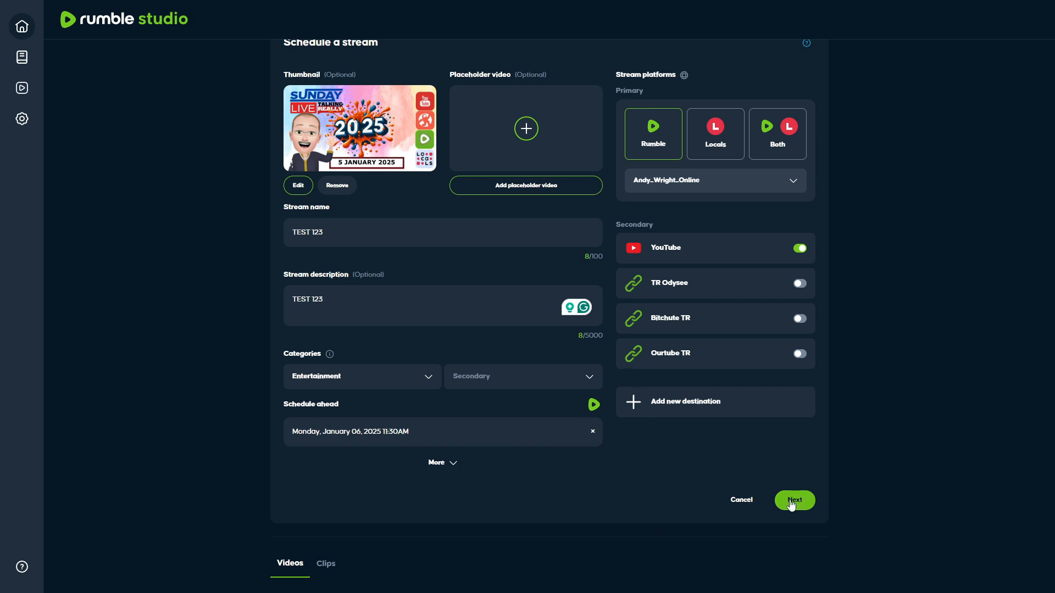
{"action": "scroll", "coordinate": [791, 505], "scroll_direction": "up", "scroll_amount": 2}
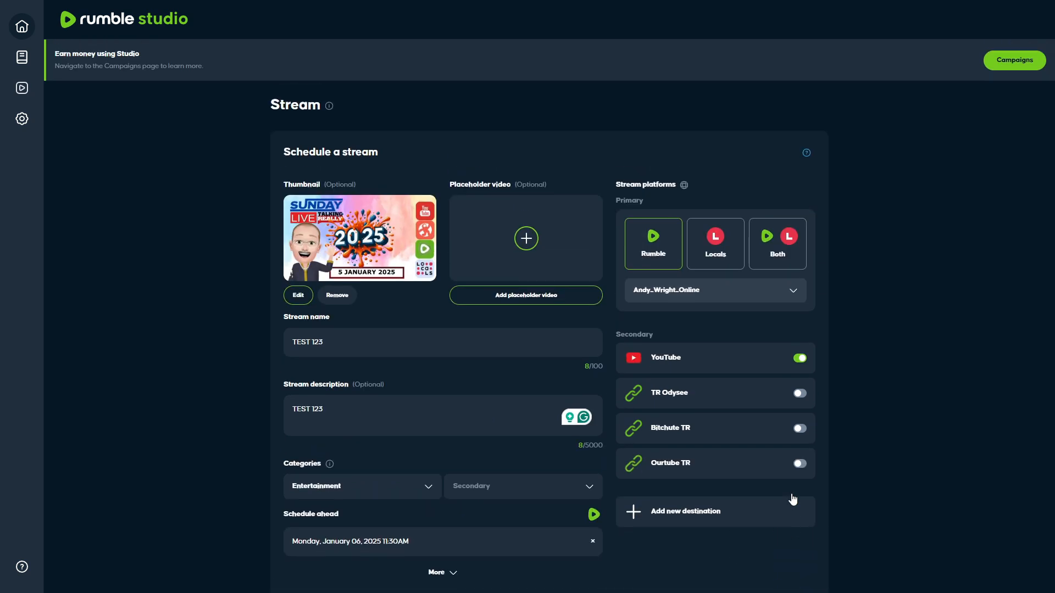
{"action": "scroll", "coordinate": [792, 498], "scroll_direction": "down", "scroll_amount": 2}
{"action": "scroll", "coordinate": [791, 493], "scroll_direction": "up", "scroll_amount": 2}
{"action": "scroll", "coordinate": [791, 493], "scroll_direction": "down", "scroll_amount": 1}
{"action": "scroll", "coordinate": [791, 496], "scroll_direction": "down", "scroll_amount": 1}
{"action": "left_click", "coordinate": [793, 500]}
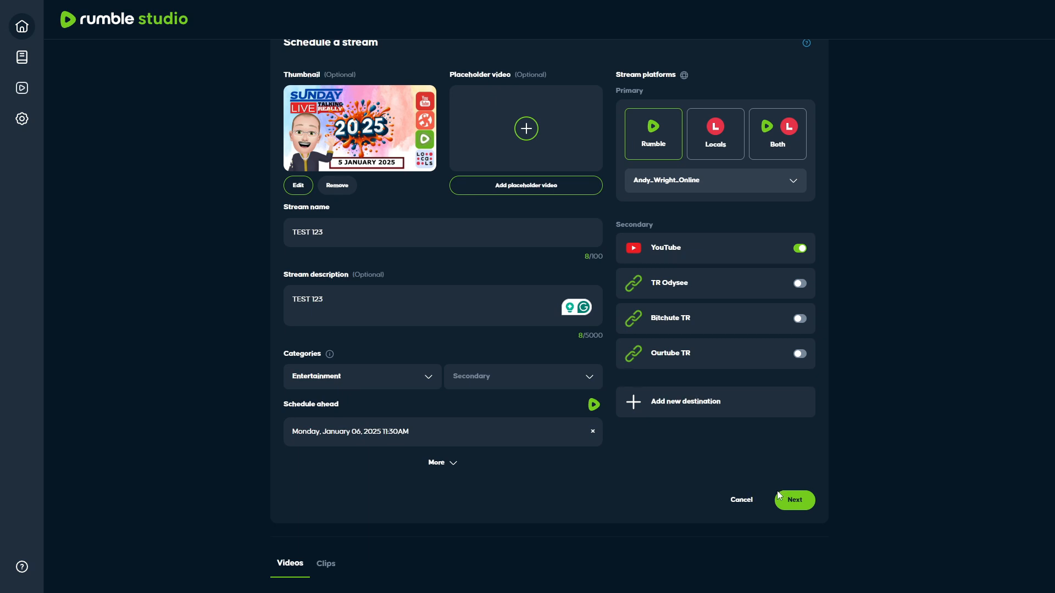
{"action": "scroll", "coordinate": [777, 490], "scroll_direction": "up", "scroll_amount": 2}
{"action": "scroll", "coordinate": [777, 490], "scroll_direction": "down", "scroll_amount": 4}
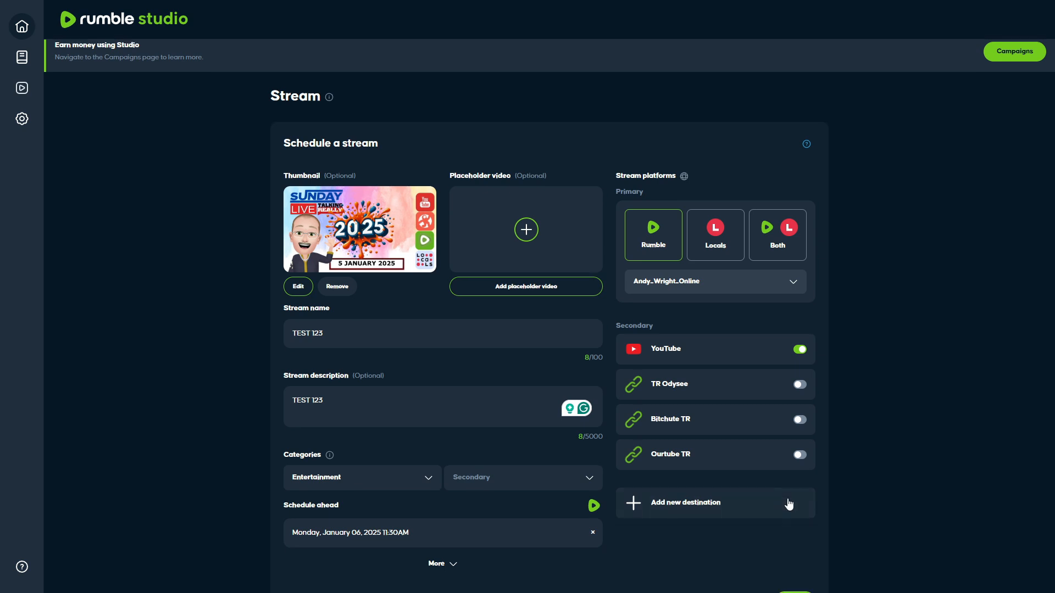
{"action": "scroll", "coordinate": [781, 495], "scroll_direction": "up", "scroll_amount": 4}
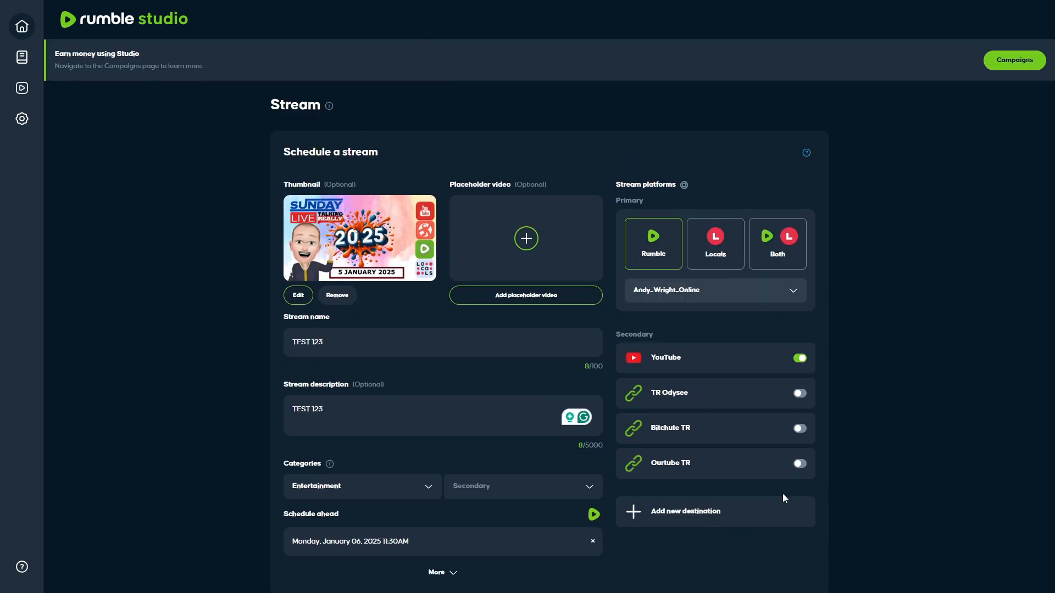
{"action": "scroll", "coordinate": [796, 491], "scroll_direction": "down", "scroll_amount": 5}
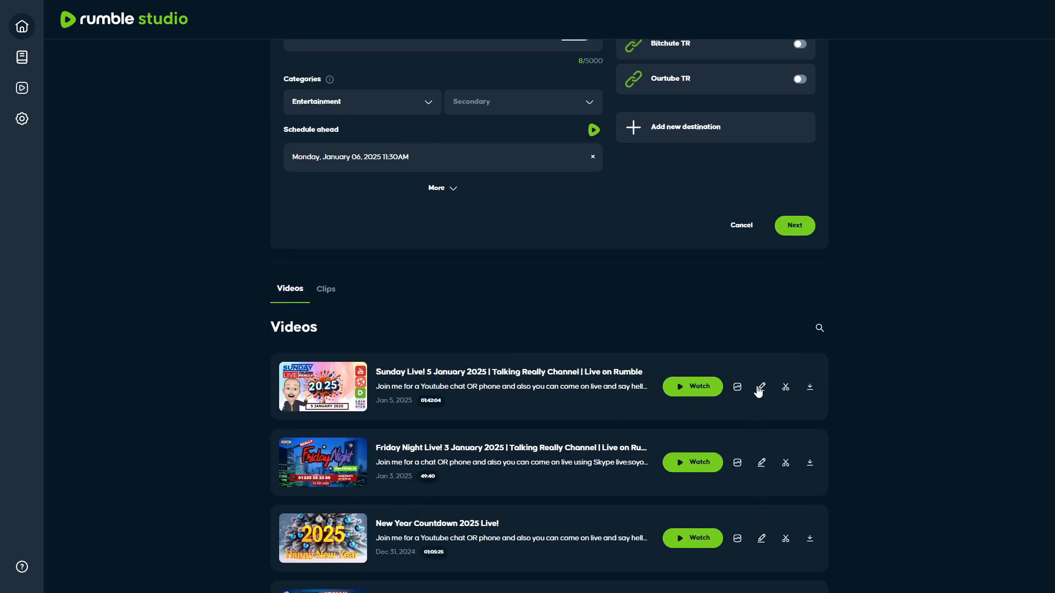
{"action": "left_click", "coordinate": [782, 227]}
Leave the filled-in stream form and return to the Studio home page.
{"action": "left_click", "coordinate": [19, 47]}
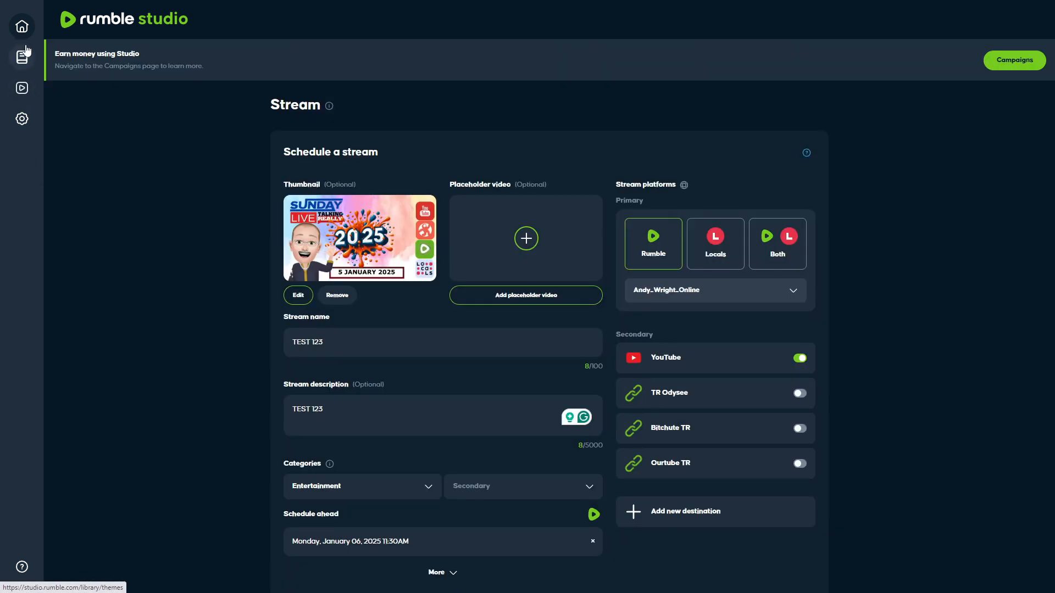
{"action": "left_click", "coordinate": [23, 123]}
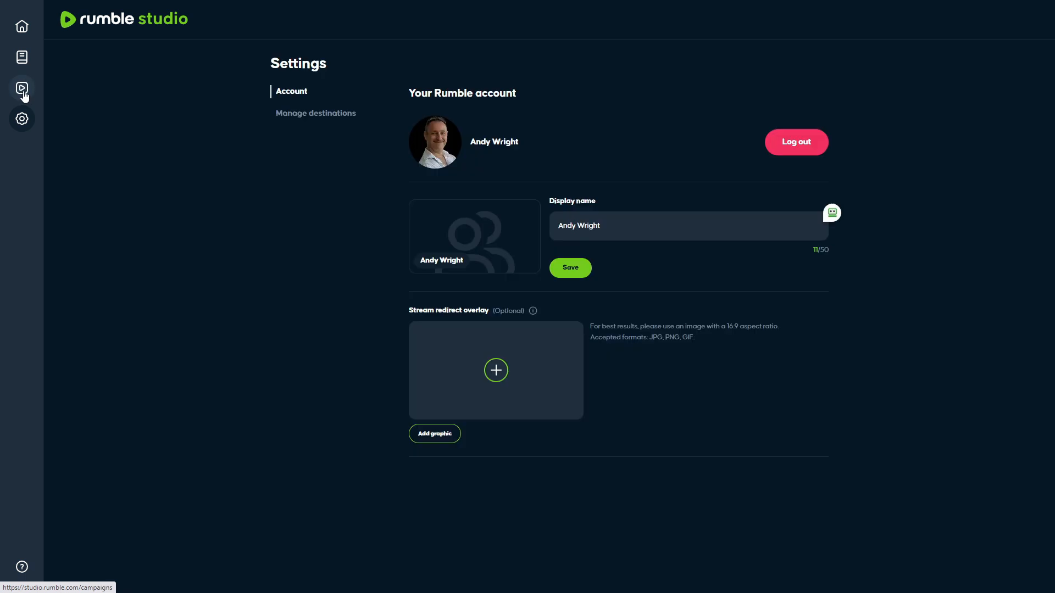
{"action": "left_click", "coordinate": [23, 90]}
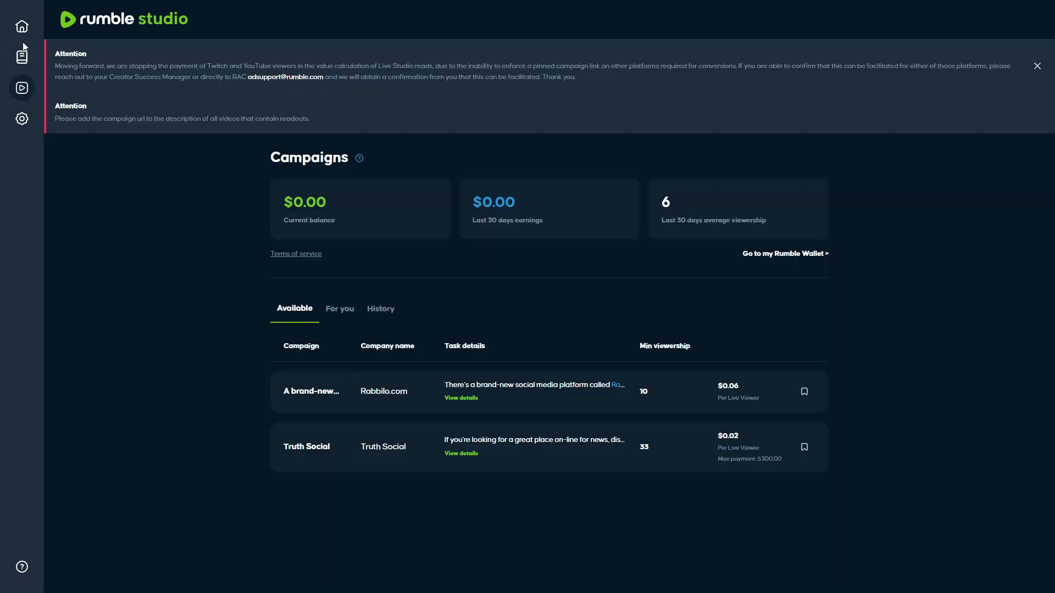
{"action": "left_click", "coordinate": [22, 27]}
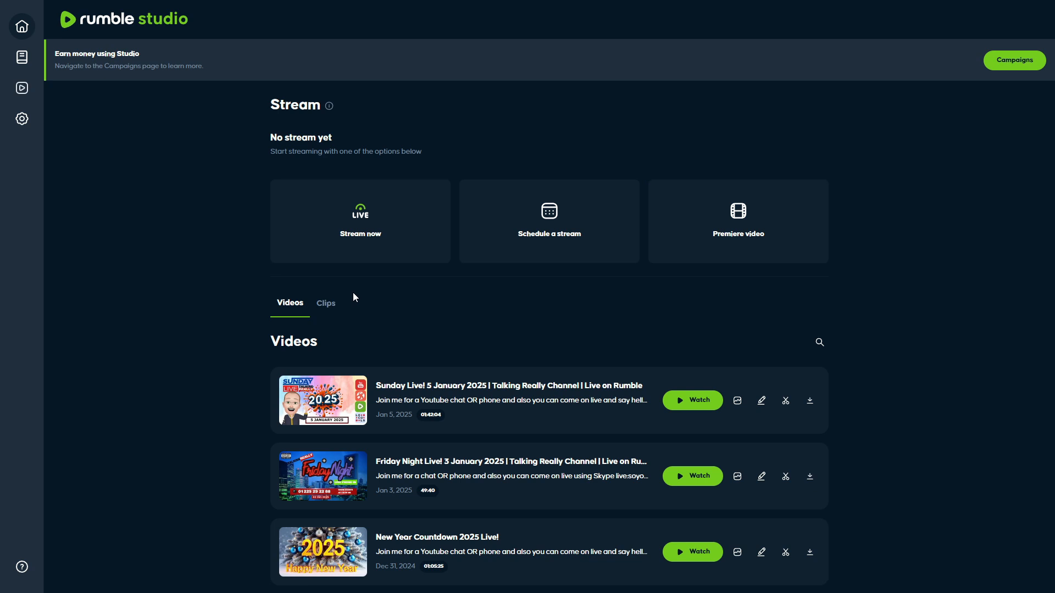
Begin scheduling a new stream from the Sunday Live! 5 January 2025 template and enable YouTube as a secondary destination.
{"action": "left_click", "coordinate": [519, 254]}
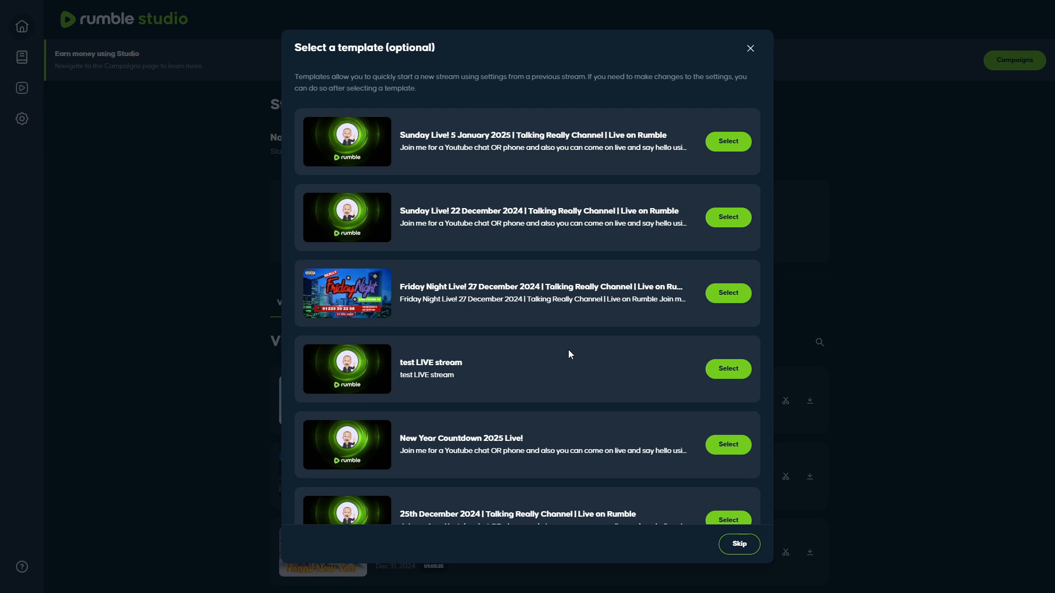
{"action": "left_click", "coordinate": [743, 146]}
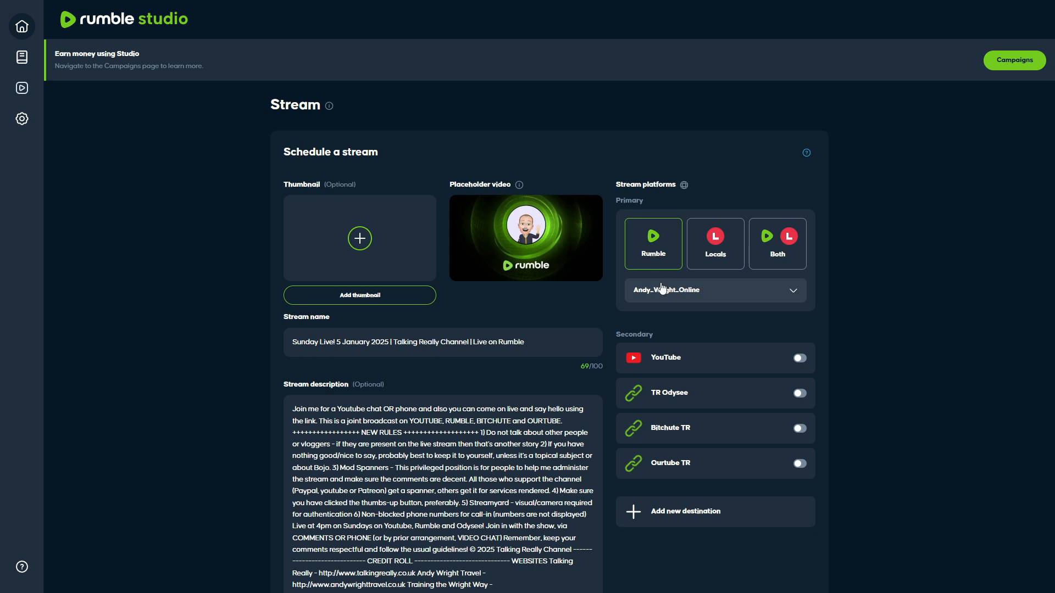
{"action": "left_click", "coordinate": [800, 359]}
Schedule the template-based stream for Monday, January 06, 2025 at 12:00 PM.
{"action": "scroll", "coordinate": [516, 437], "scroll_direction": "down", "scroll_amount": 10}
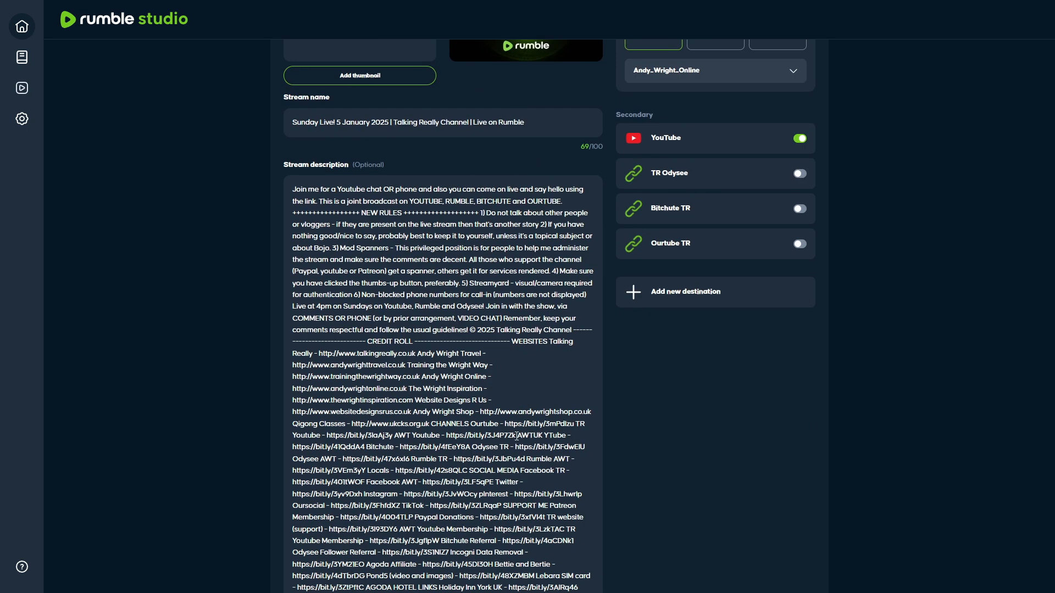
{"action": "left_click", "coordinate": [479, 352]}
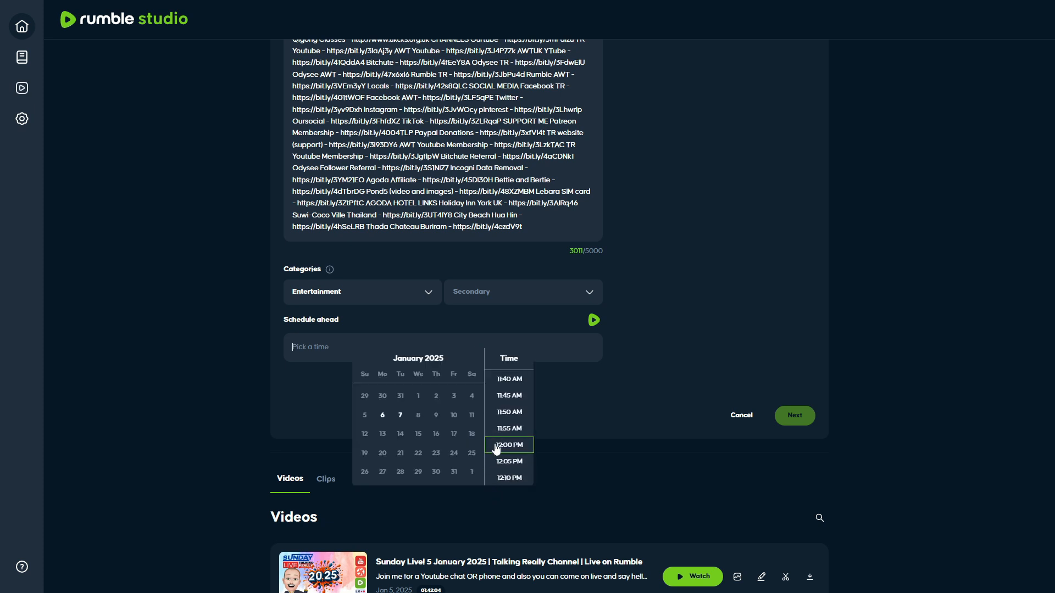
{"action": "left_click", "coordinate": [495, 446]}
Add a thumbnail image to the Sunday Live! stream created from the template.
{"action": "scroll", "coordinate": [485, 437], "scroll_direction": "up", "scroll_amount": 10}
{"action": "scroll", "coordinate": [484, 437], "scroll_direction": "down", "scroll_amount": 8}
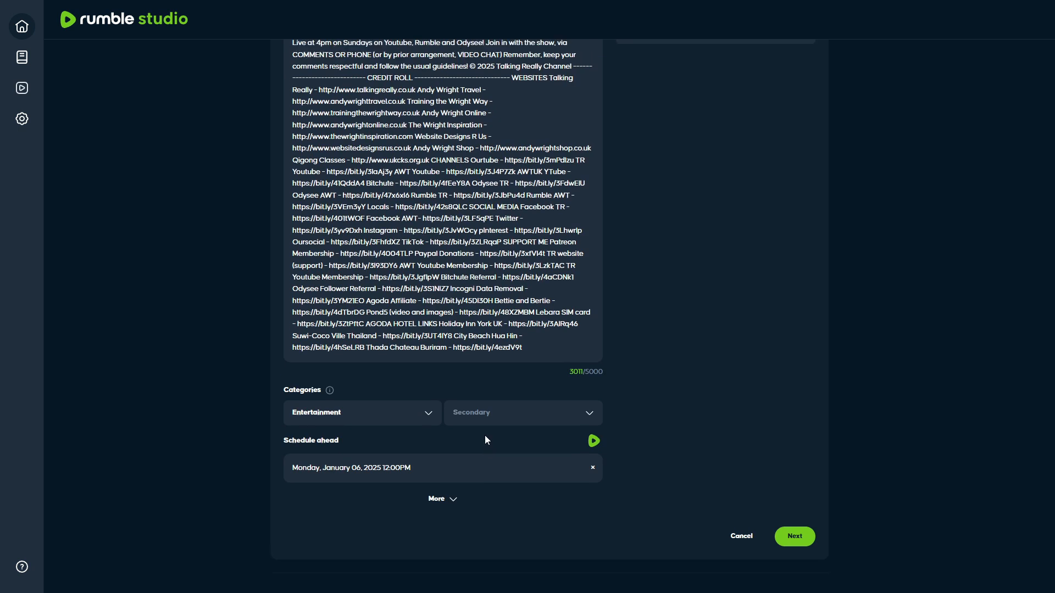
{"action": "scroll", "coordinate": [485, 437], "scroll_direction": "up", "scroll_amount": 8}
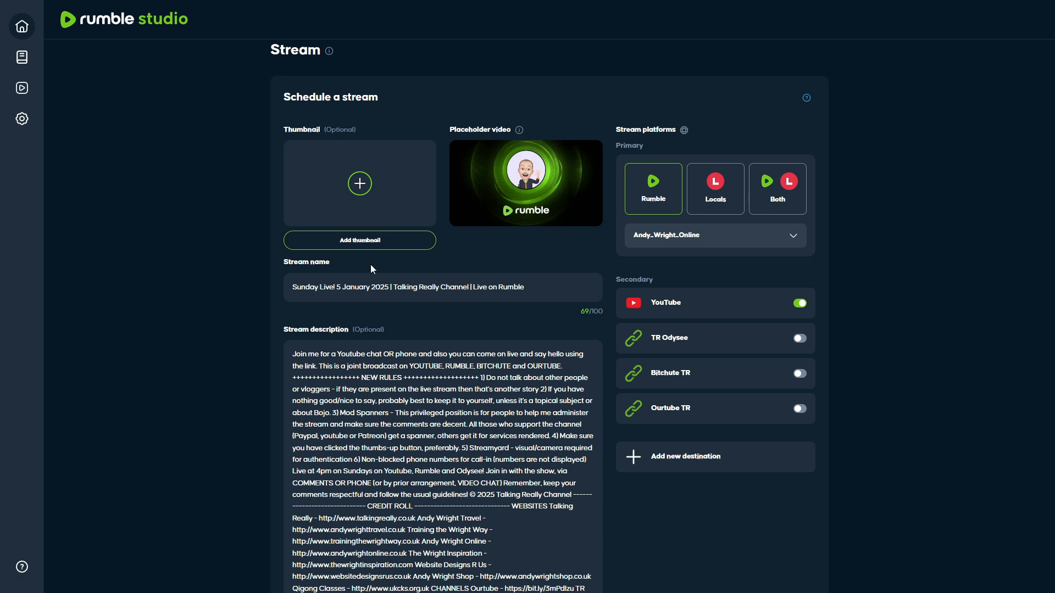
{"action": "left_click", "coordinate": [363, 245]}
{"action": "left_click", "coordinate": [849, 500]}
Try to submit the Sunday Live! stream scheduled from the template.
{"action": "scroll", "coordinate": [849, 500], "scroll_direction": "down", "scroll_amount": 10}
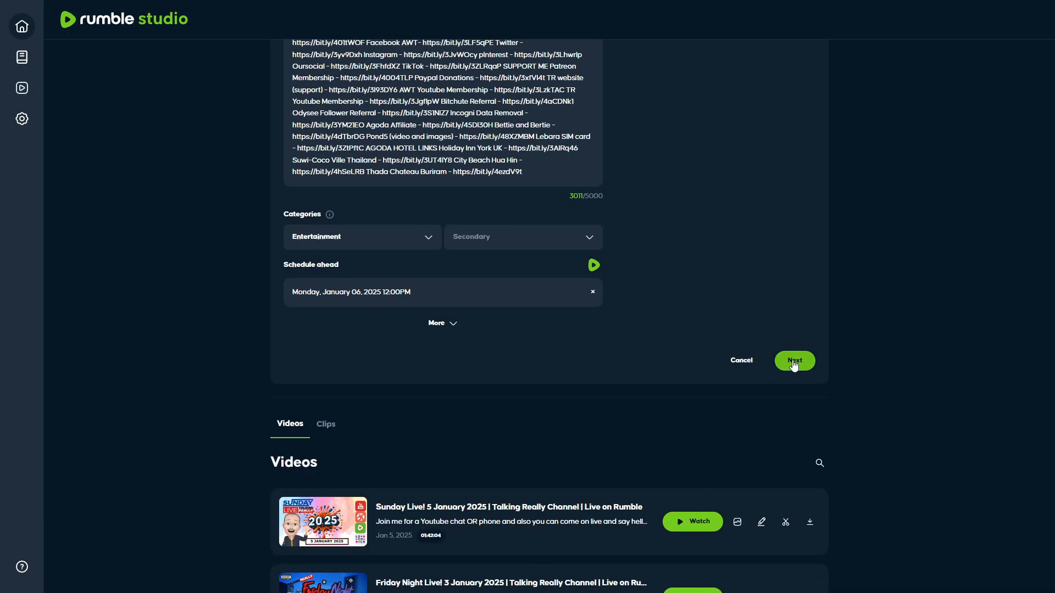
{"action": "left_click", "coordinate": [787, 366]}
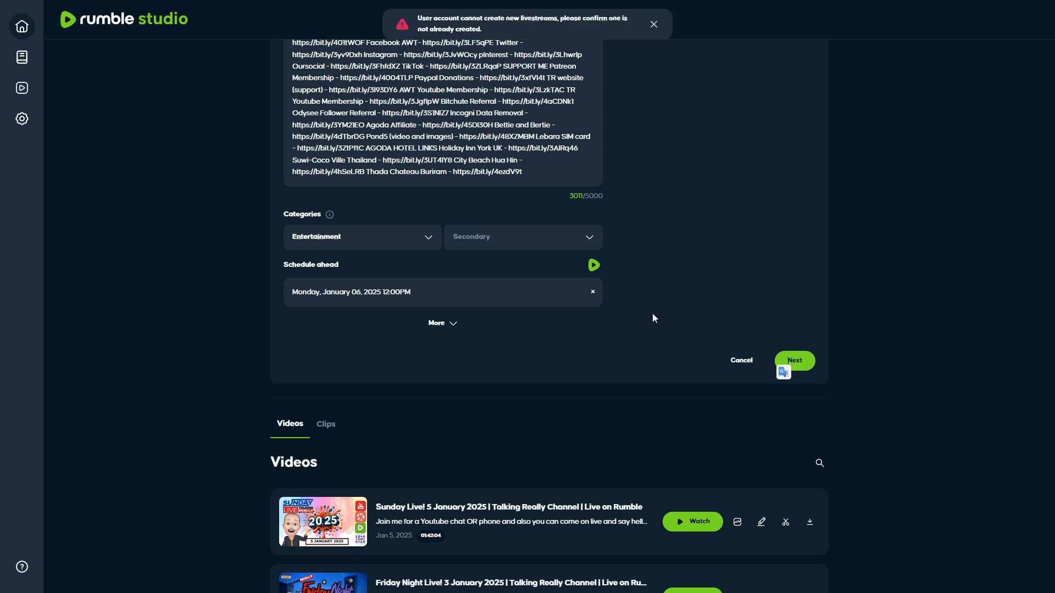
{"action": "scroll", "coordinate": [654, 317], "scroll_direction": "up", "scroll_amount": 10}
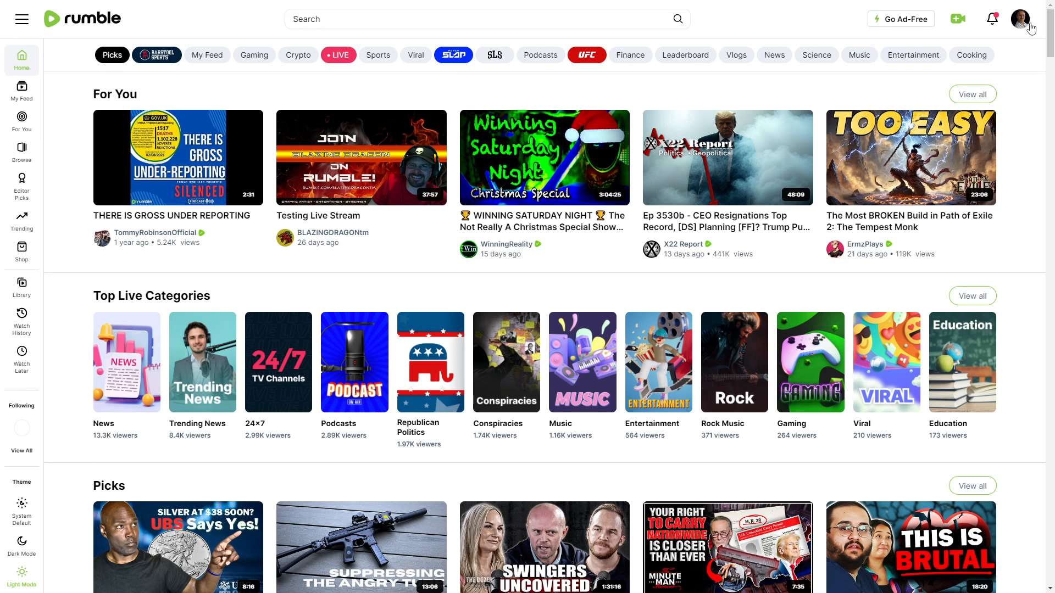
Delete the TEST 123 video from the Rumble account's content and open the Live Streams list.
{"action": "left_click", "coordinate": [1020, 21]}
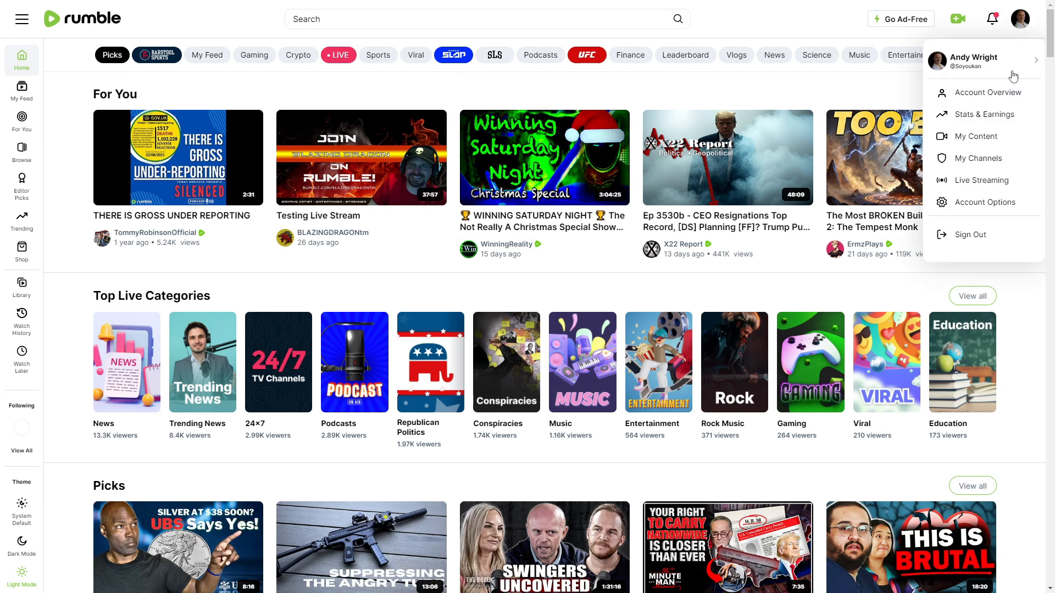
{"action": "left_click", "coordinate": [988, 136]}
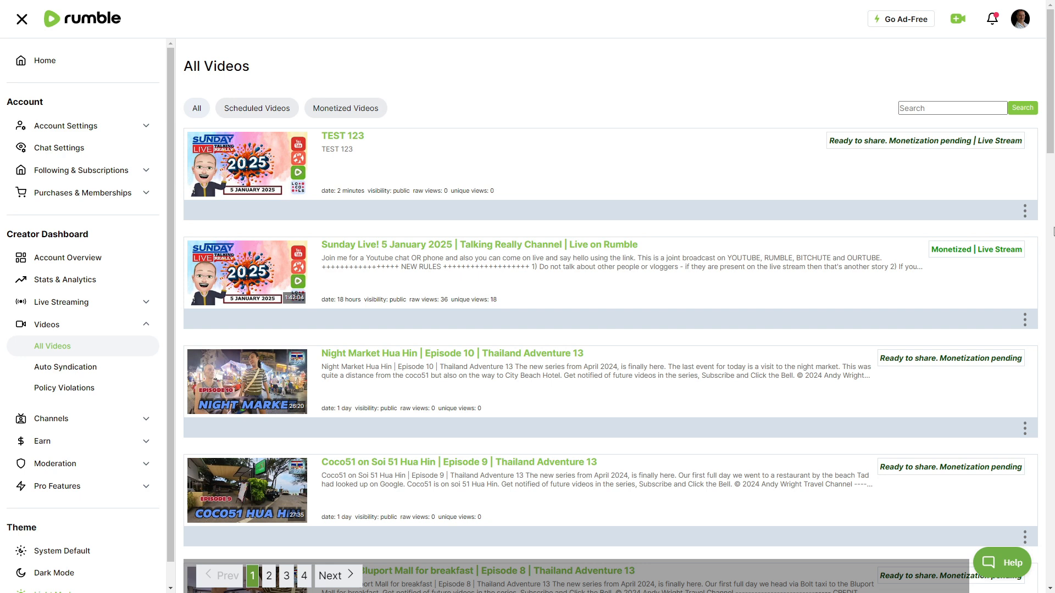
{"action": "left_click", "coordinate": [1024, 212]}
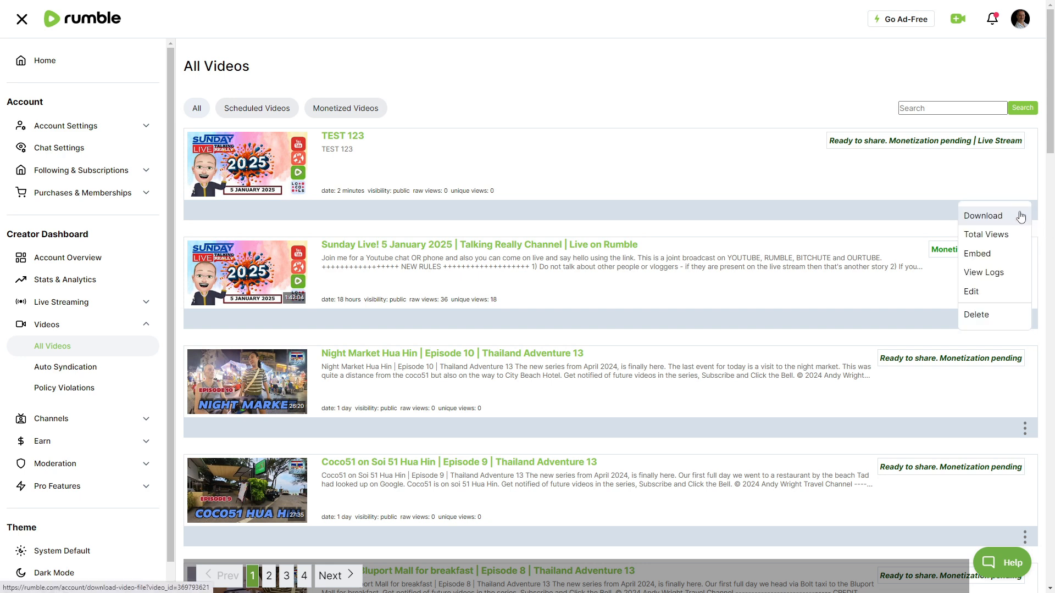
{"action": "left_click", "coordinate": [1001, 313]}
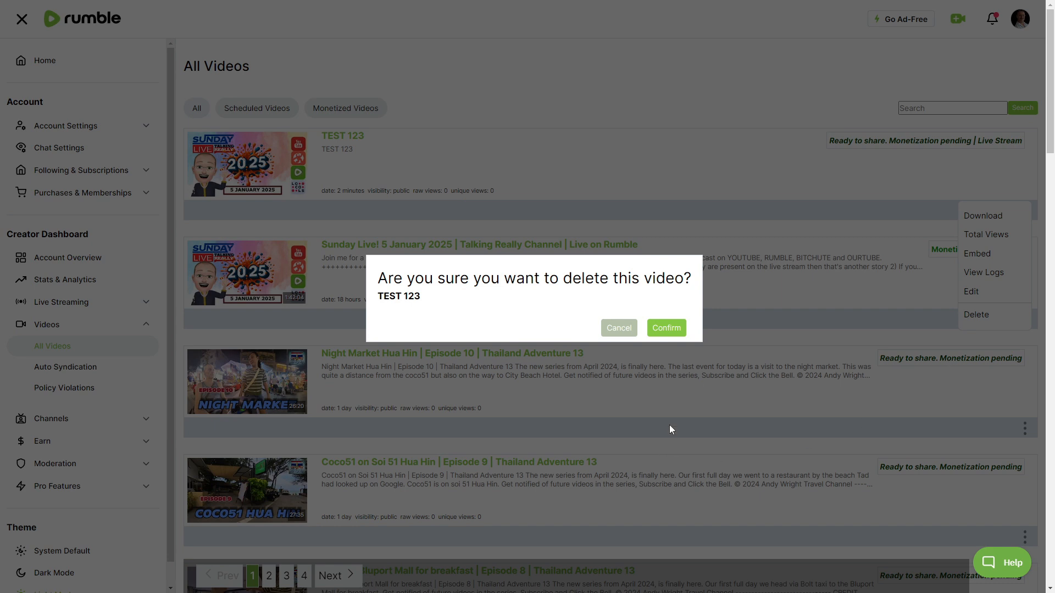
{"action": "left_click", "coordinate": [666, 328]}
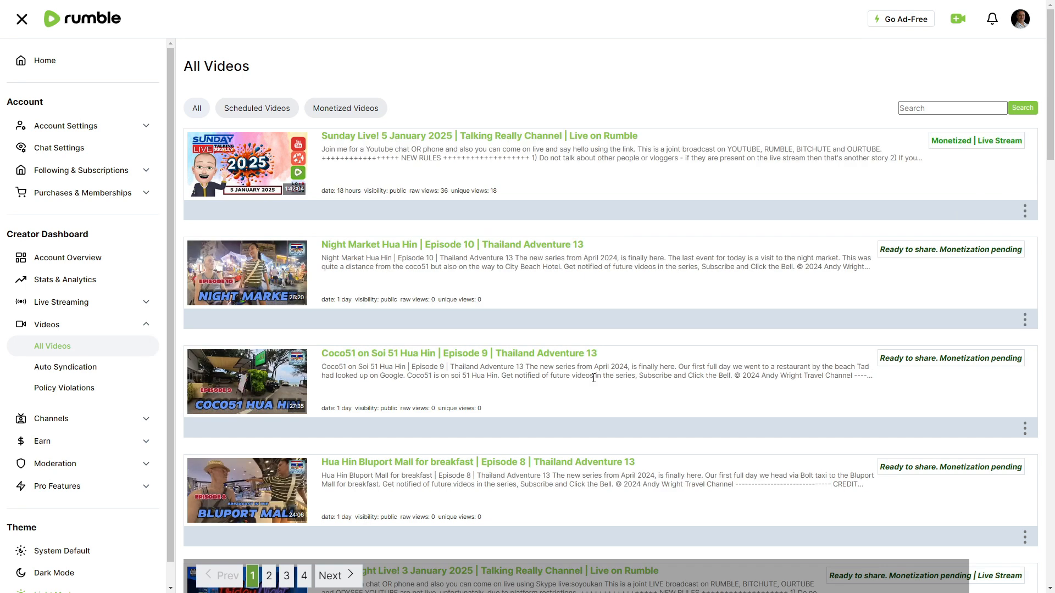
{"action": "left_click", "coordinate": [66, 312]}
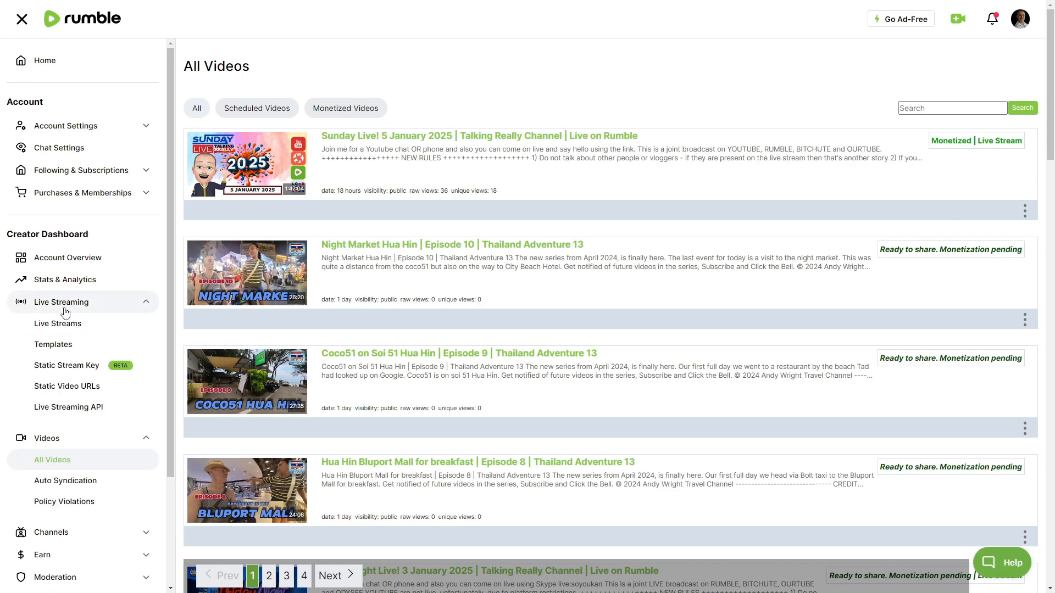
{"action": "left_click", "coordinate": [57, 330]}
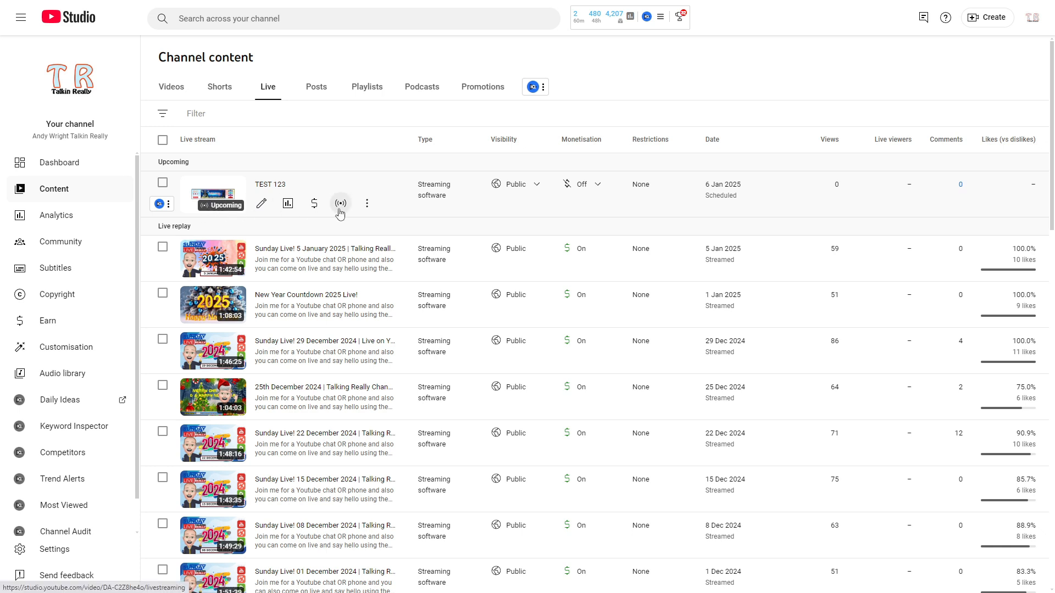
In YouTube Studio, permanently delete the upcoming TEST 123 live stream, acknowledging that the deletion is permanent.
{"action": "left_click", "coordinate": [368, 204]}
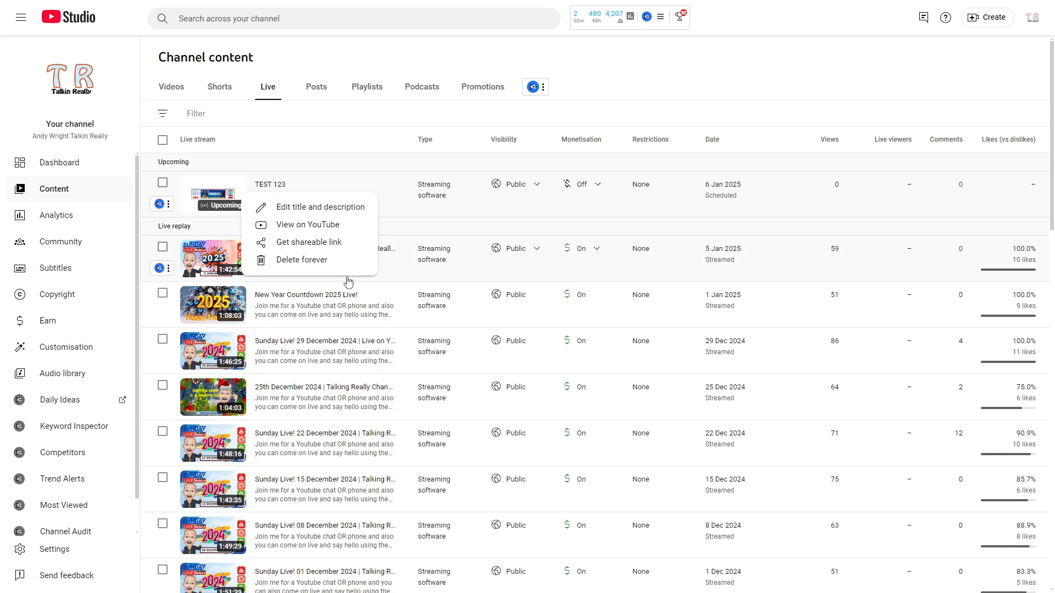
{"action": "left_click_drag", "start_coordinate": [328, 242], "coordinate": [330, 258]}
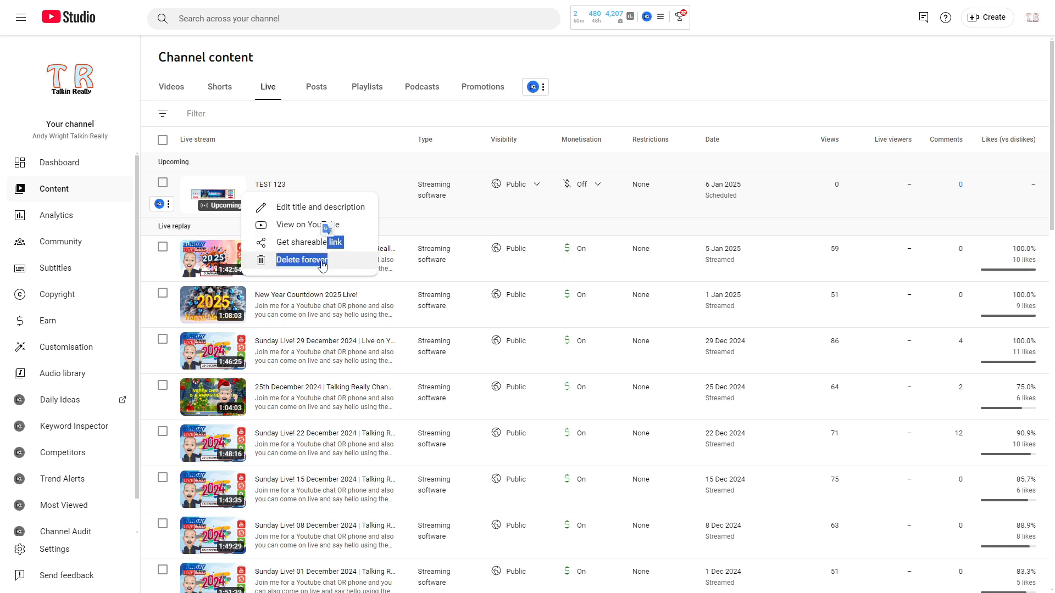
{"action": "left_click", "coordinate": [323, 261]}
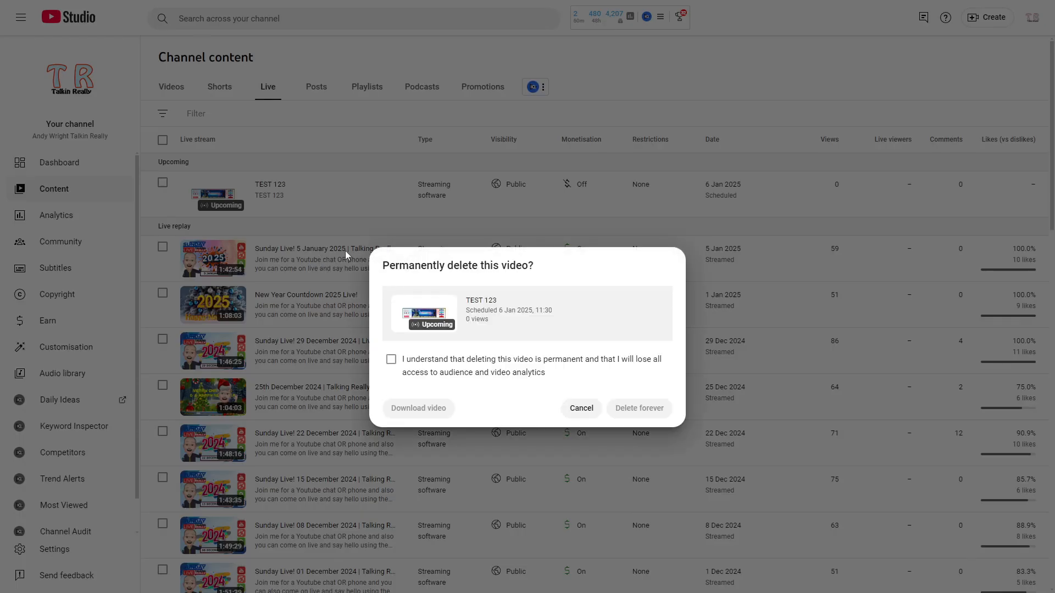
{"action": "left_click", "coordinate": [391, 360]}
{"action": "left_click", "coordinate": [627, 407]}
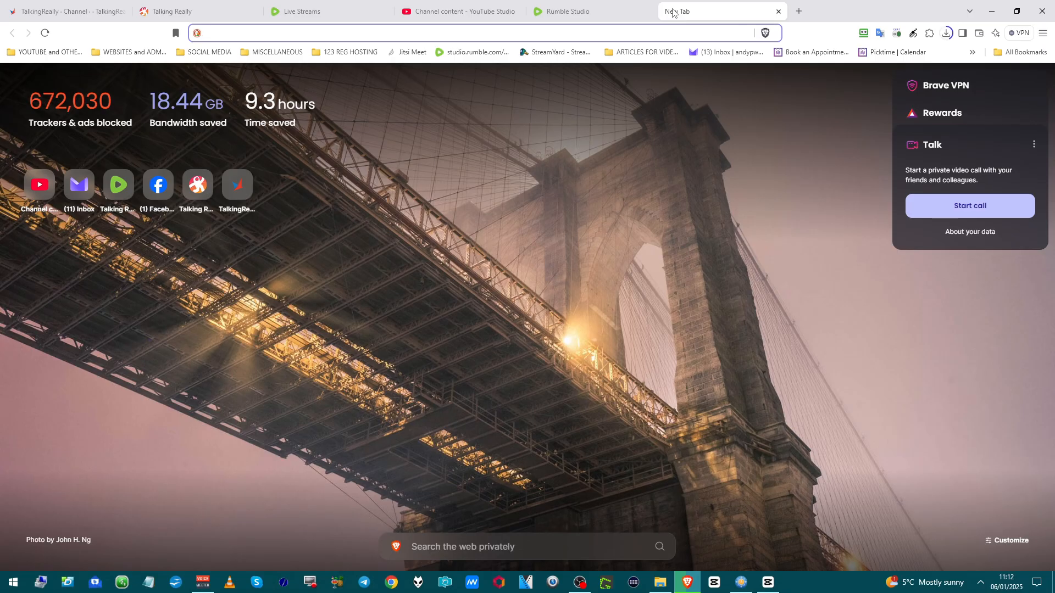
Compress the 2025-01-05.png thumbnail on compresspng.com and try downloading the compressed image.
{"action": "type", "text": "com"}
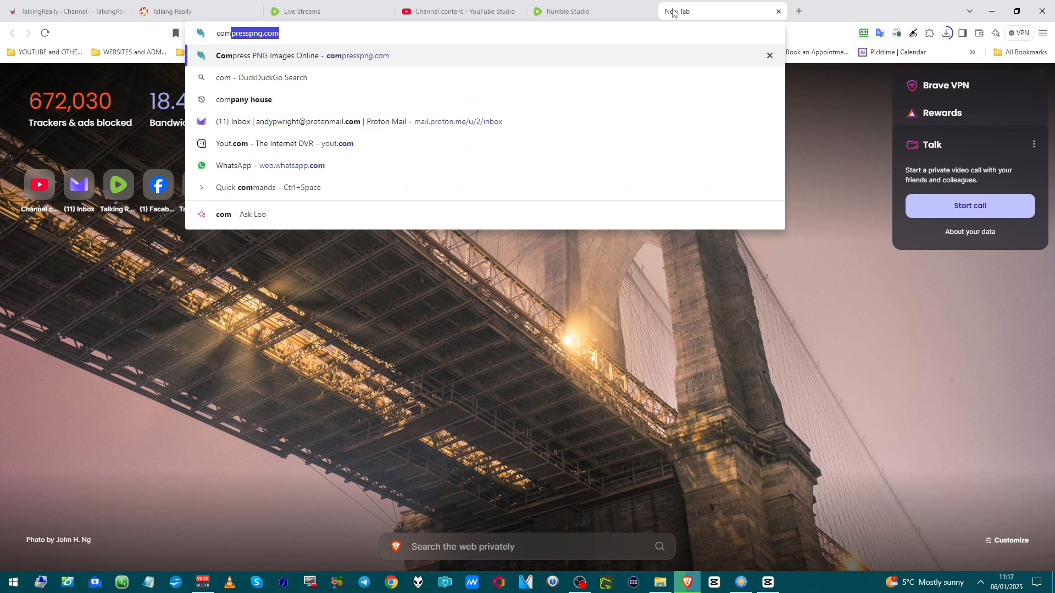
{"action": "key", "text": "Return"}
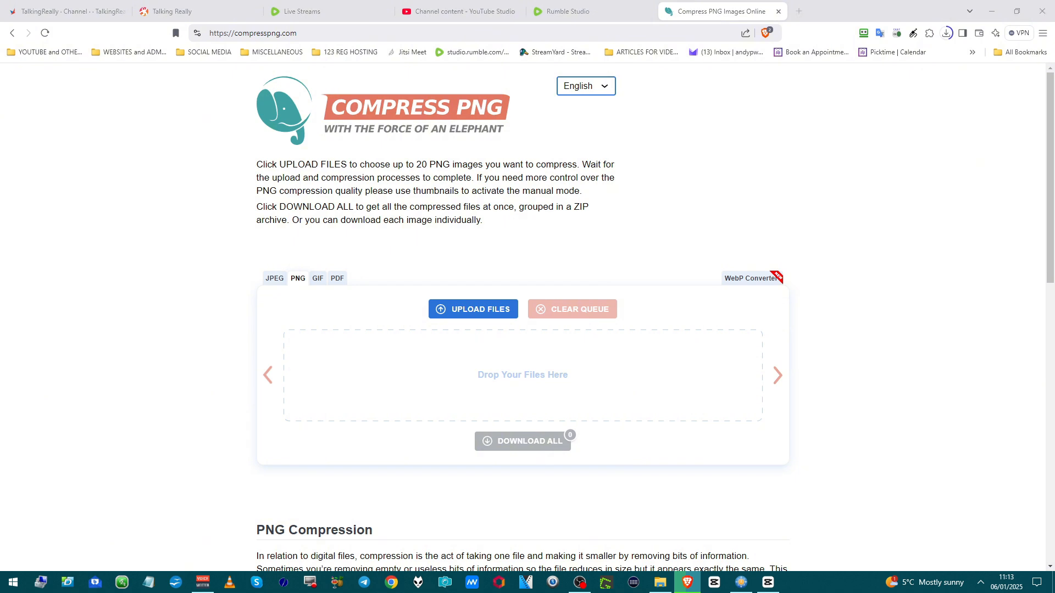
{"action": "left_click_drag", "start_coordinate": [0, 424], "coordinate": [323, 400]}
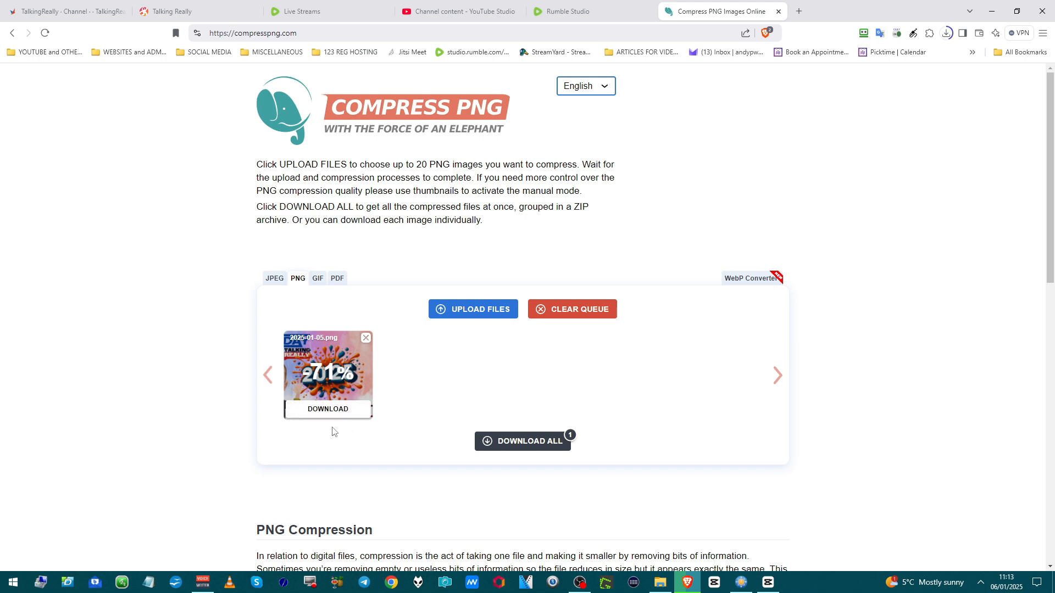
{"action": "left_click", "coordinate": [330, 411]}
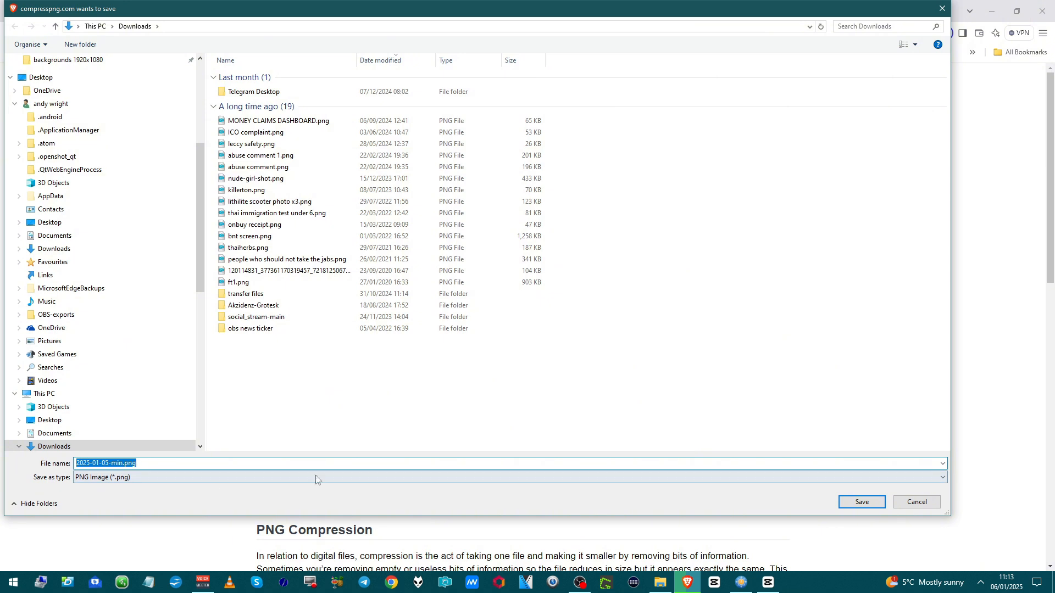
{"action": "left_click", "coordinate": [904, 502]}
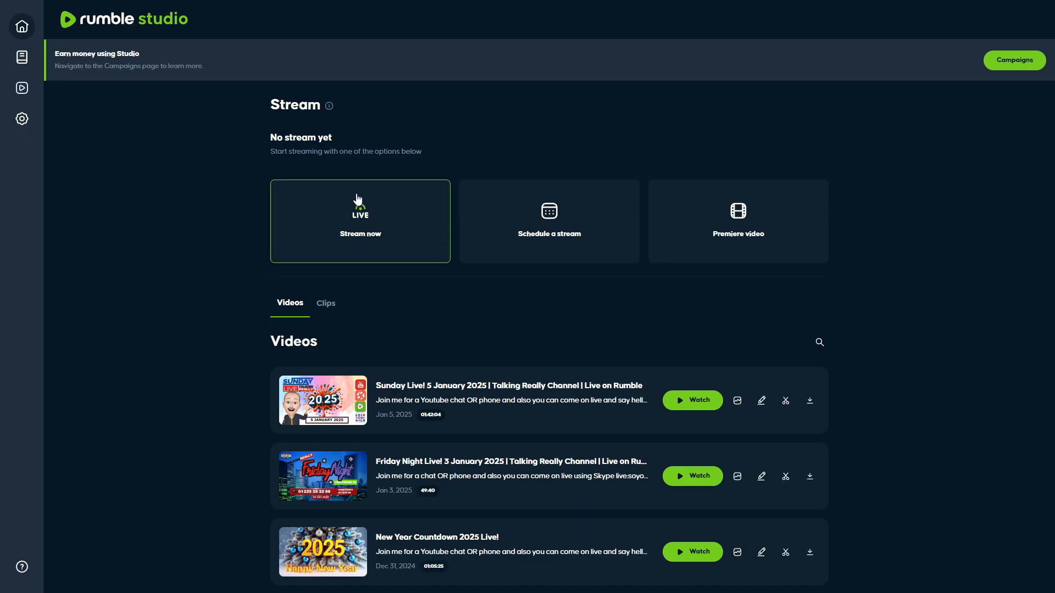
In Rumble Studio, begin scheduling a stream without a template and add 2025-01-05-min.png as its thumbnail.
{"action": "left_click", "coordinate": [535, 234]}
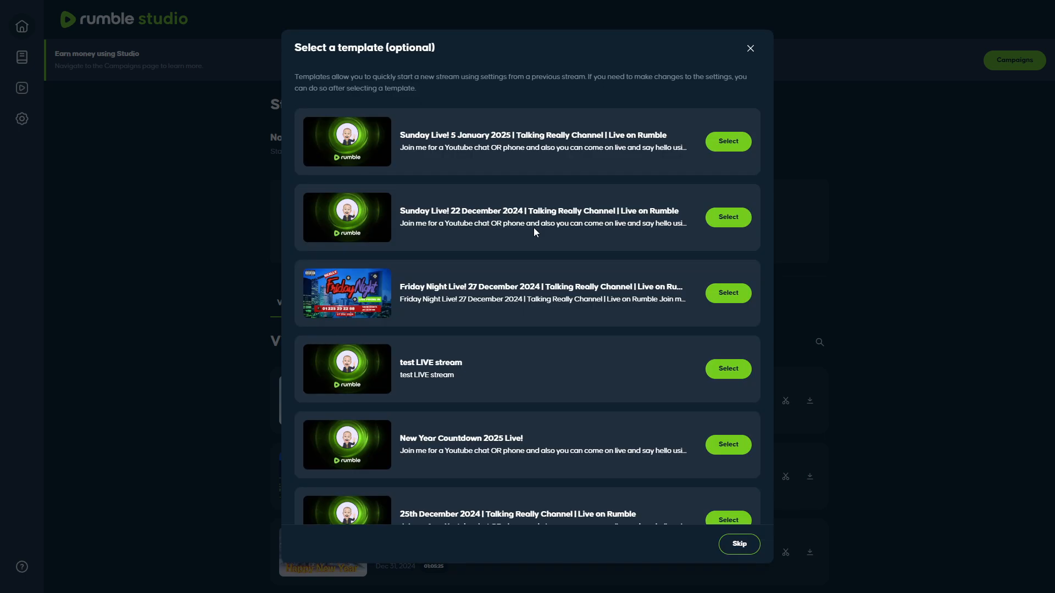
{"action": "left_click", "coordinate": [740, 545]}
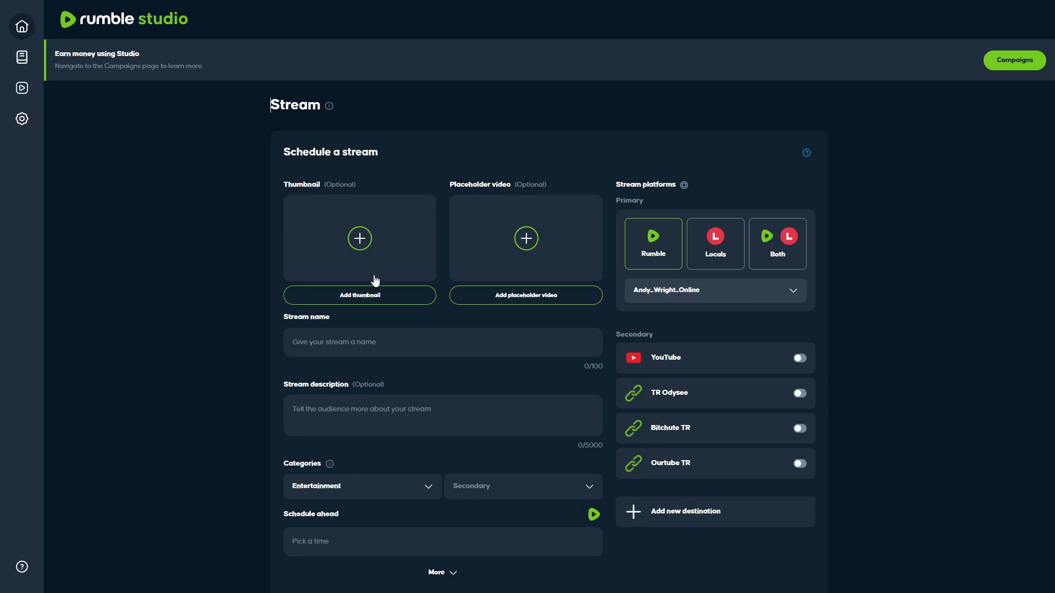
{"action": "left_click", "coordinate": [374, 296]}
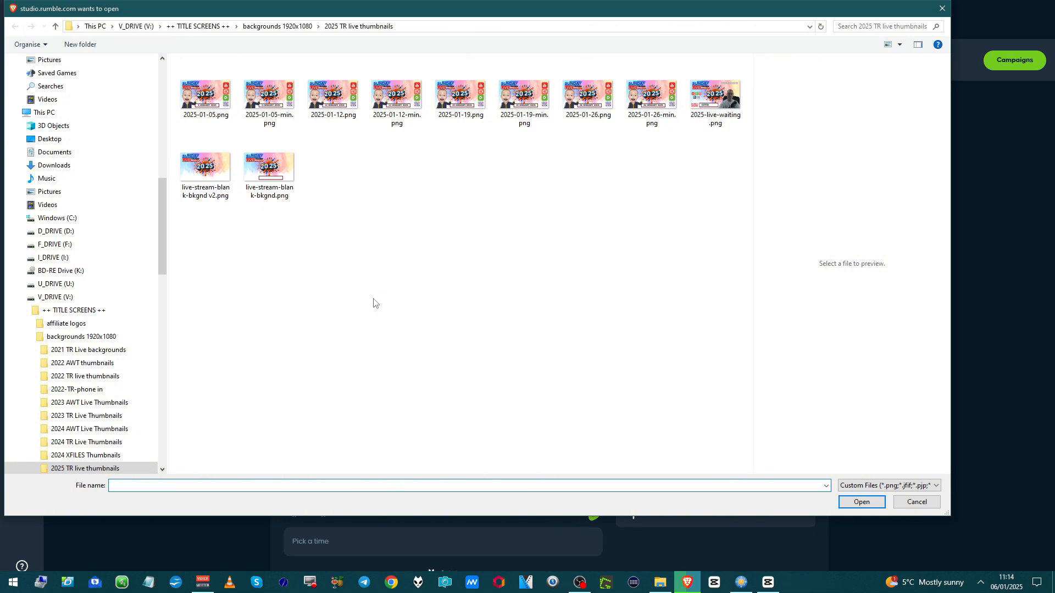
{"action": "left_click", "coordinate": [272, 131]}
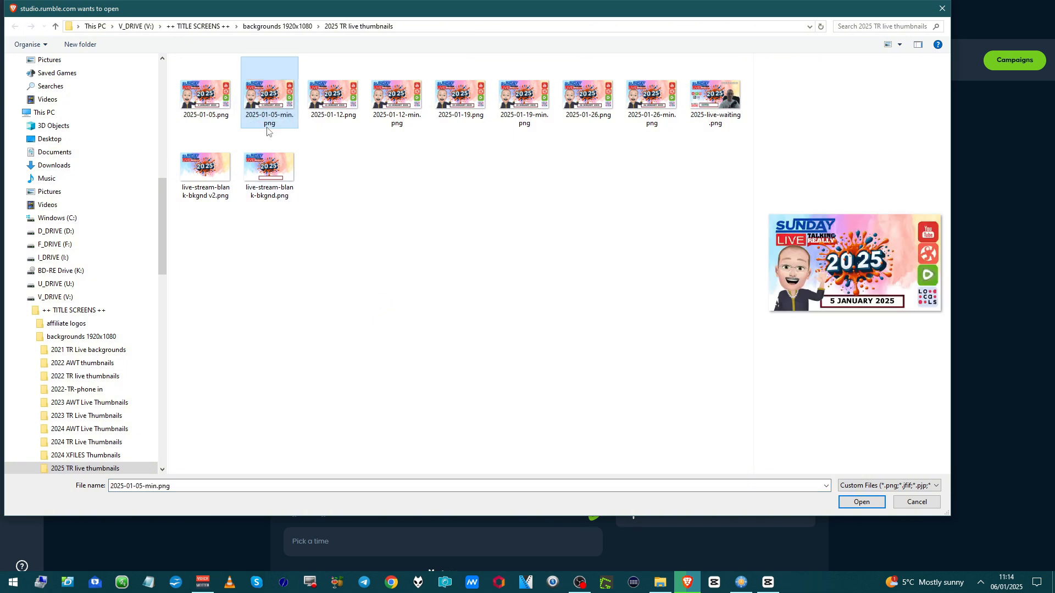
{"action": "left_click", "coordinate": [861, 502]}
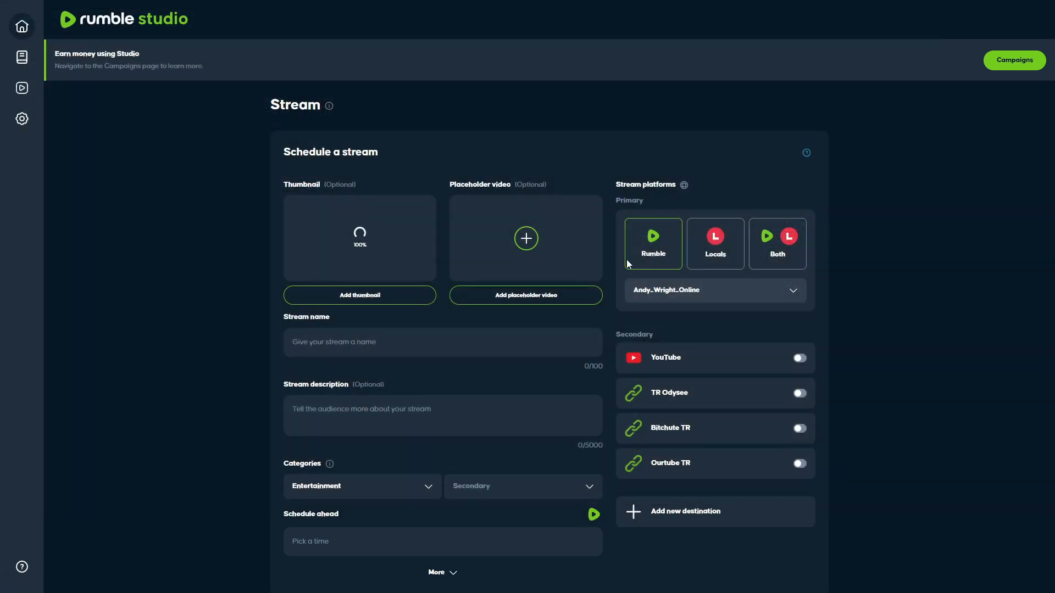
Enter "test 123" as both the stream name and the stream description.
{"action": "left_click", "coordinate": [565, 356]}
{"action": "type", "text": "test 123"}
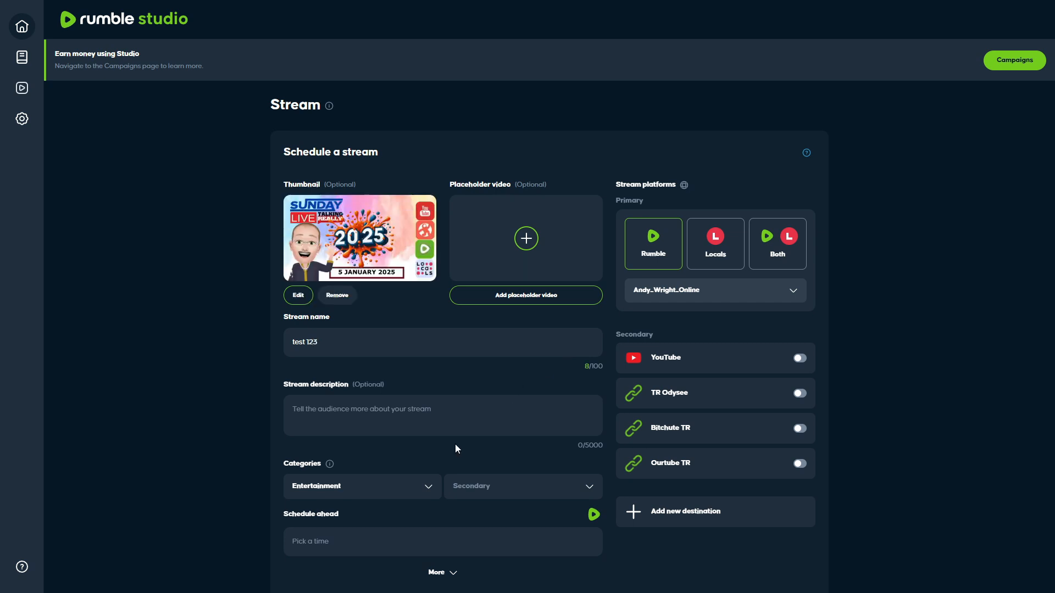
{"action": "left_click", "coordinate": [527, 416]}
{"action": "type", "text": "te"}
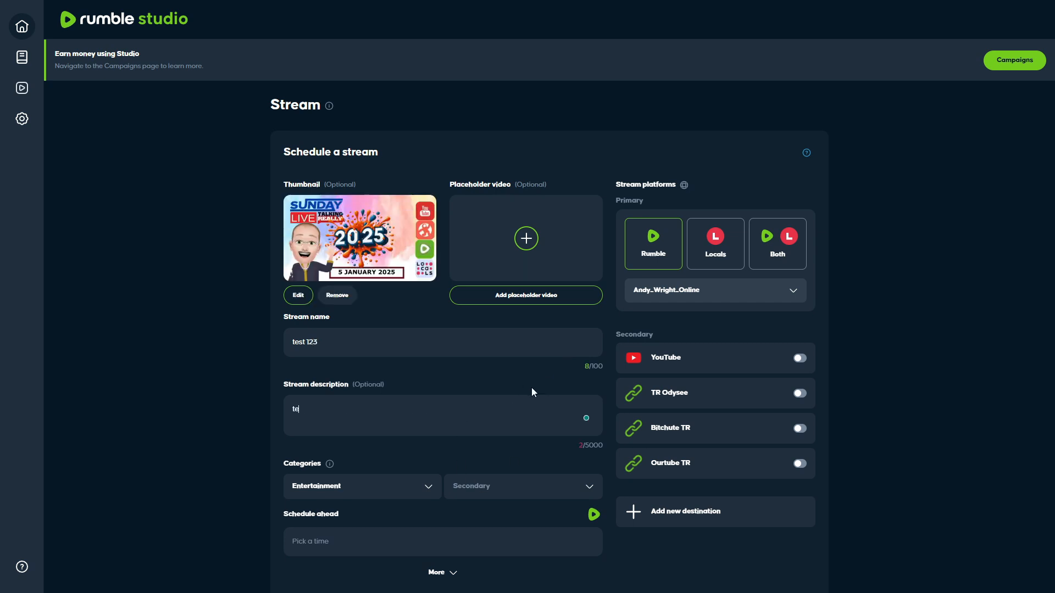
{"action": "type", "text": "st 123"}
Enable YouTube as a secondary destination and submit the stream scheduled for Monday, January 06, 2025 at 12:00 PM.
{"action": "left_click", "coordinate": [799, 359]}
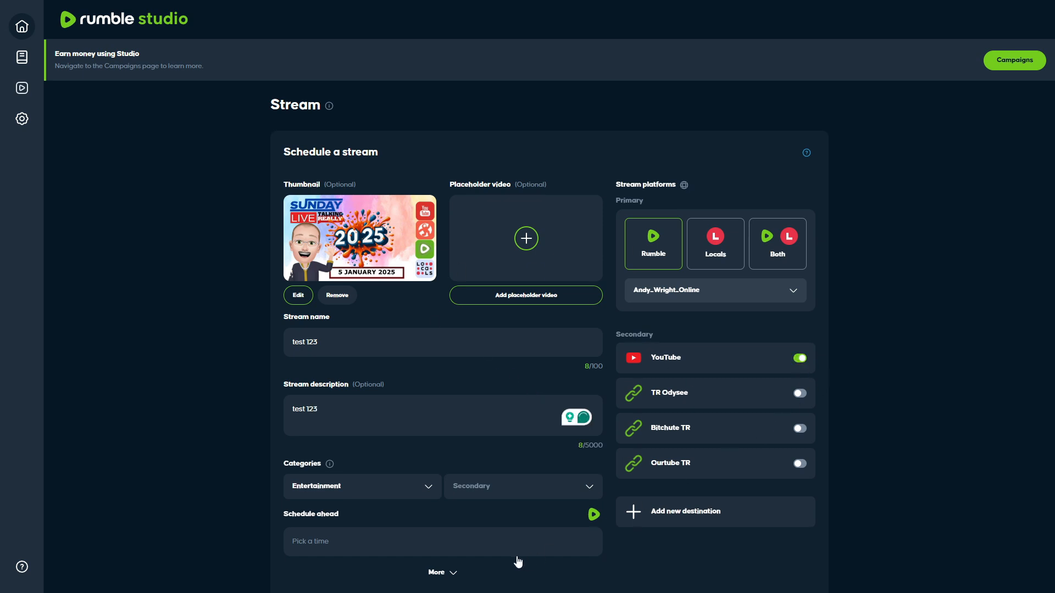
{"action": "scroll", "coordinate": [351, 504], "scroll_direction": "down", "scroll_amount": 2}
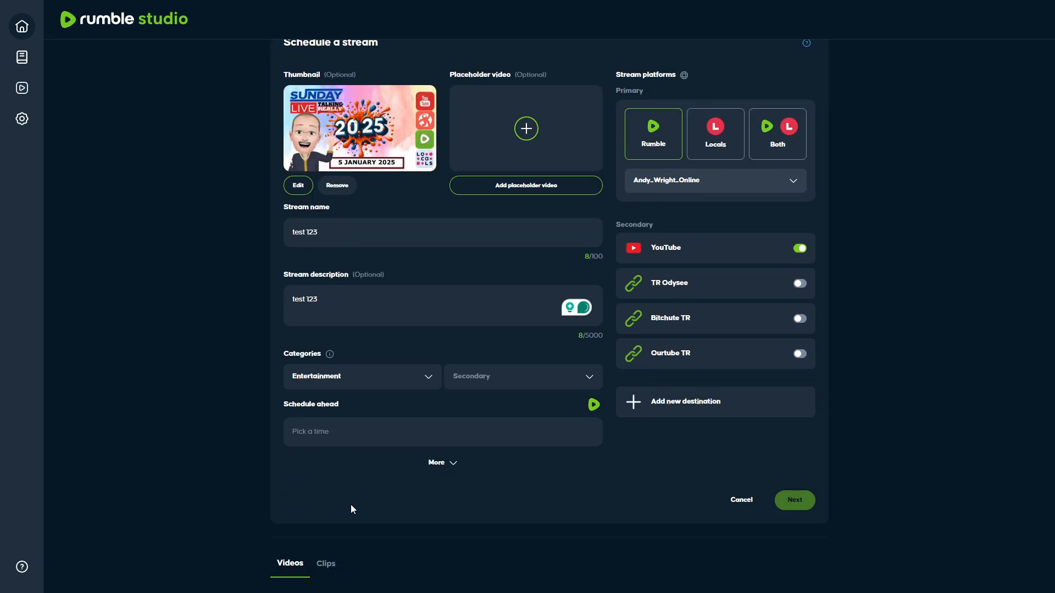
{"action": "left_click", "coordinate": [483, 440]}
{"action": "scroll", "coordinate": [488, 522], "scroll_direction": "down", "scroll_amount": 4}
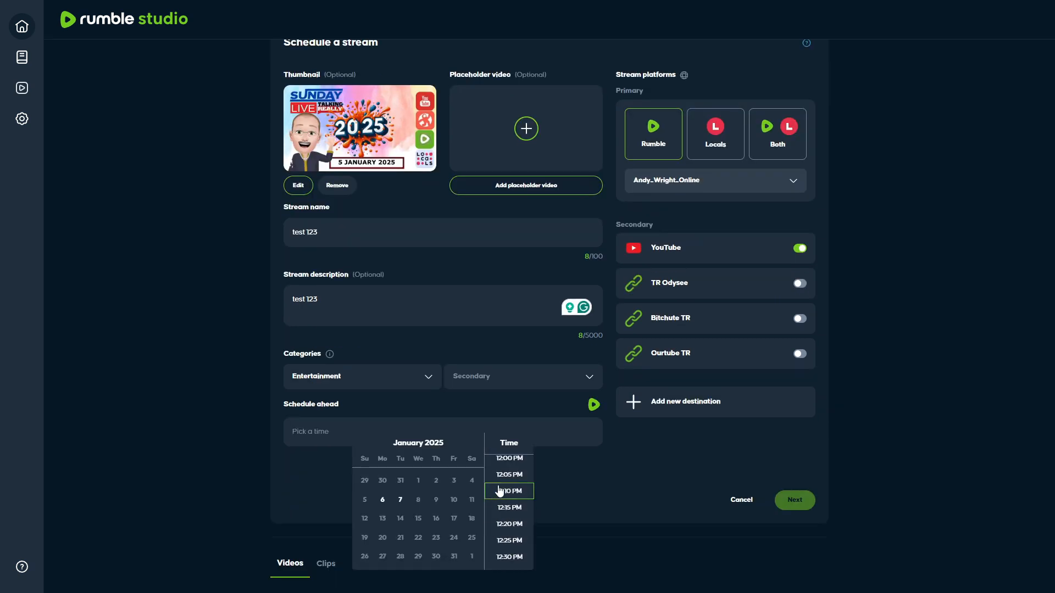
{"action": "left_click", "coordinate": [499, 465]}
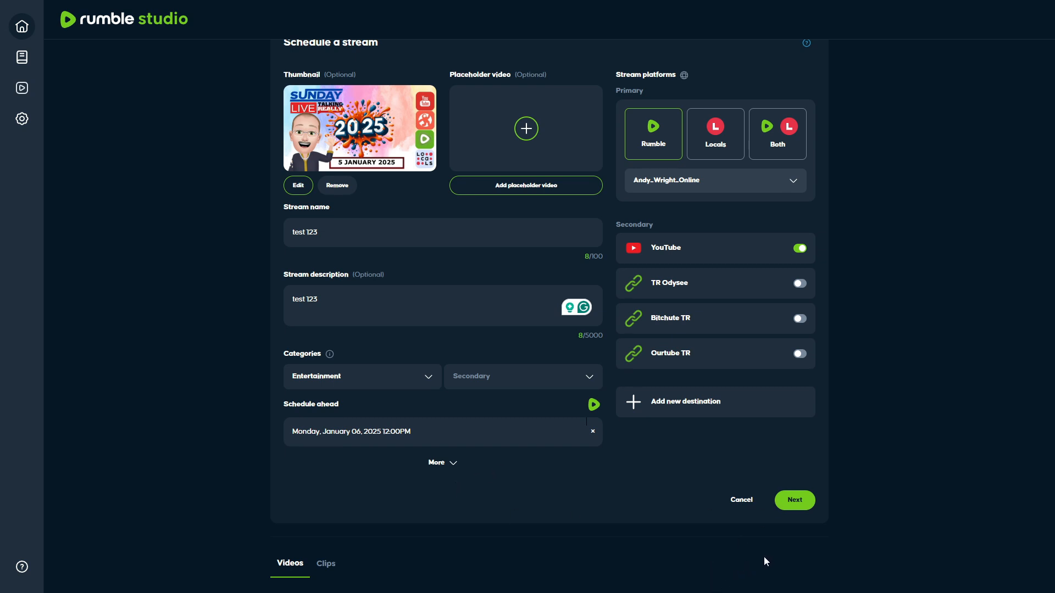
{"action": "left_click", "coordinate": [806, 505]}
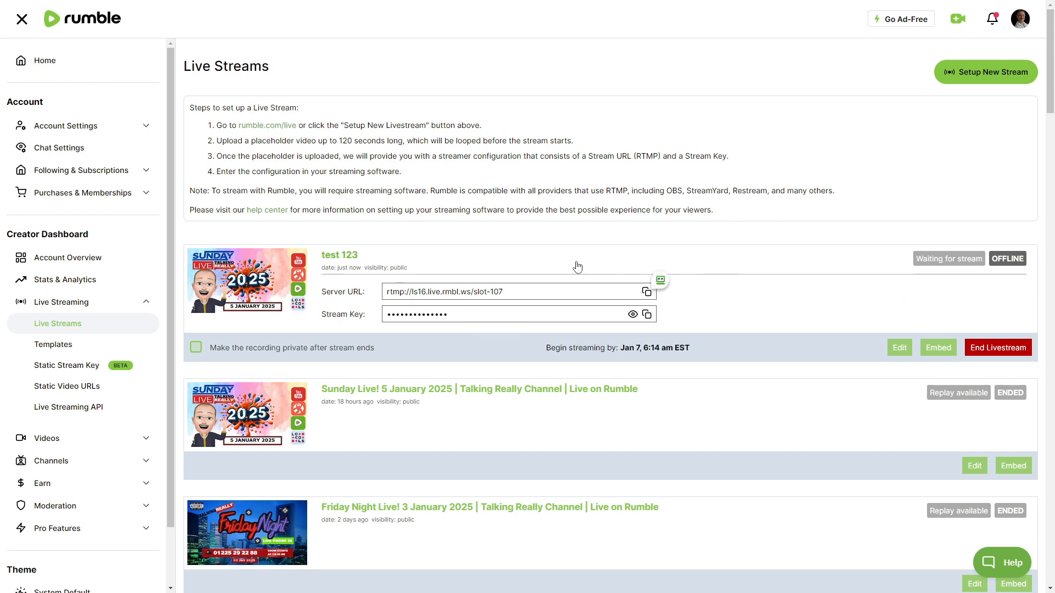
End the test 123 live stream on Rumble and delete its entry from the account's videos.
{"action": "left_click", "coordinate": [969, 349]}
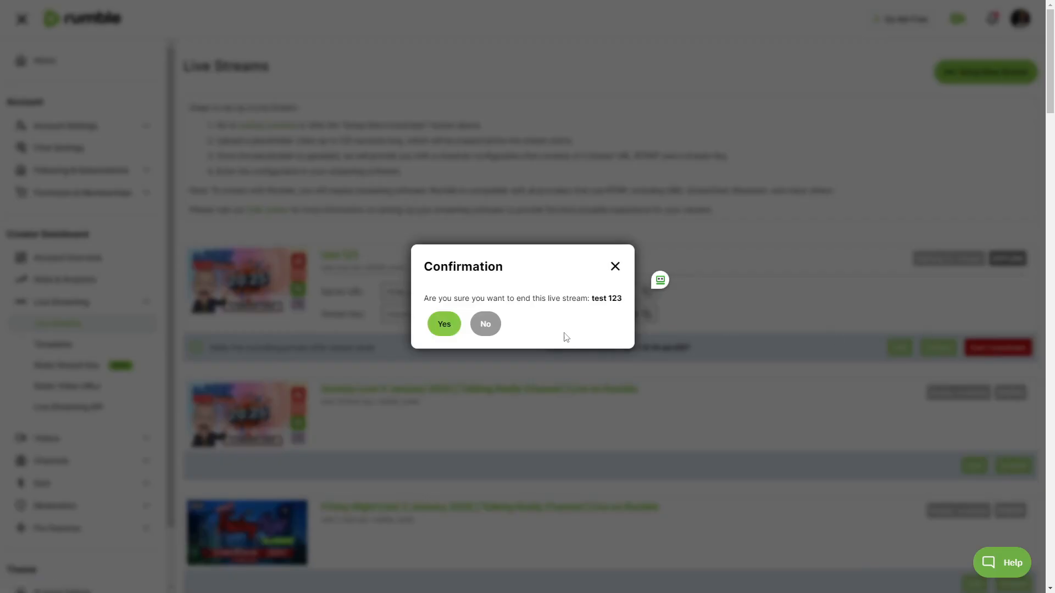
{"action": "left_click", "coordinate": [444, 324]}
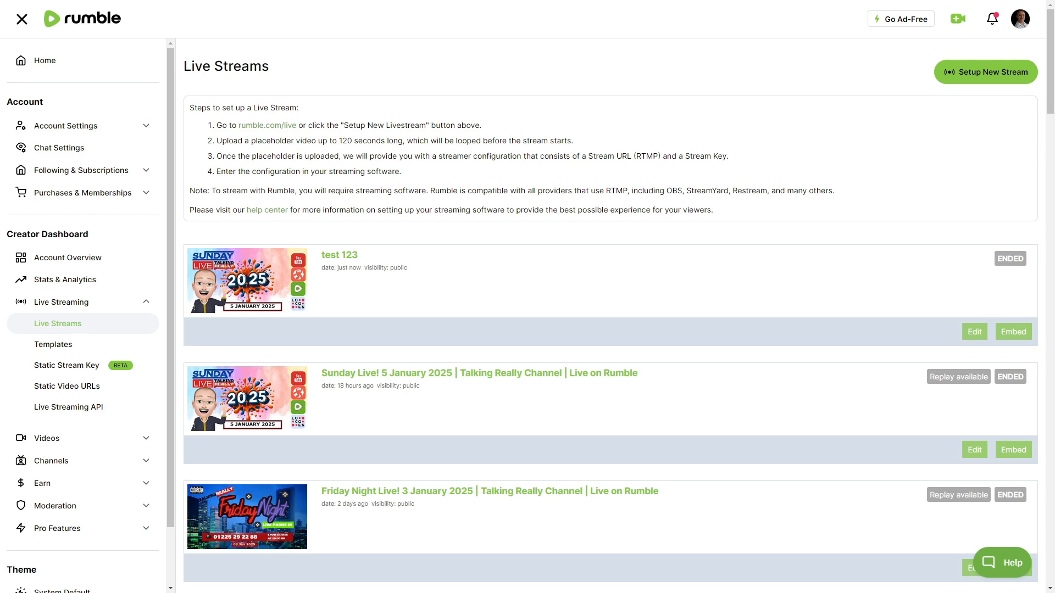
{"action": "left_click", "coordinate": [47, 439]}
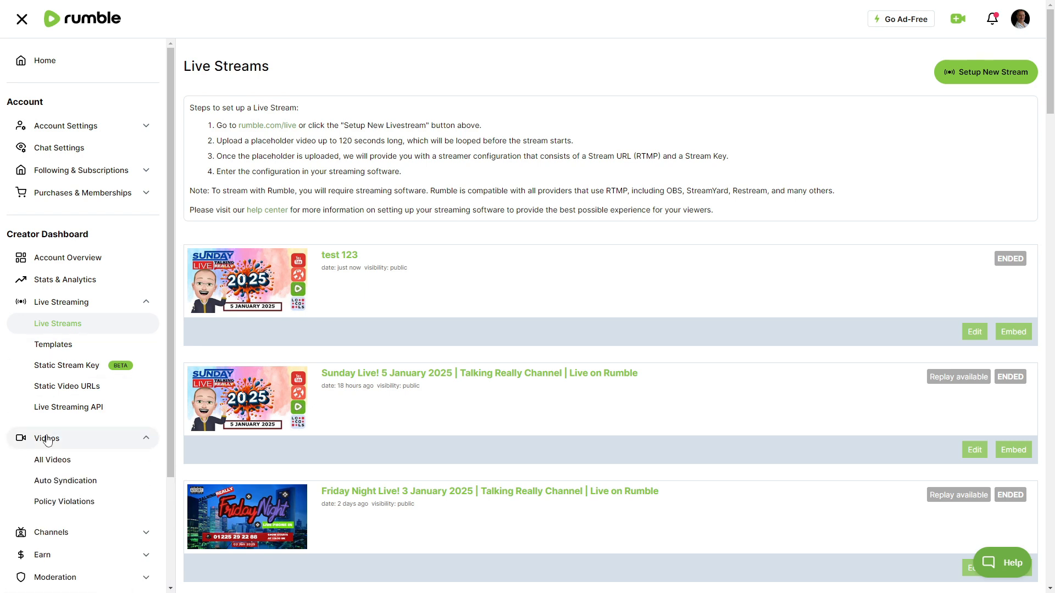
{"action": "left_click", "coordinate": [44, 461]}
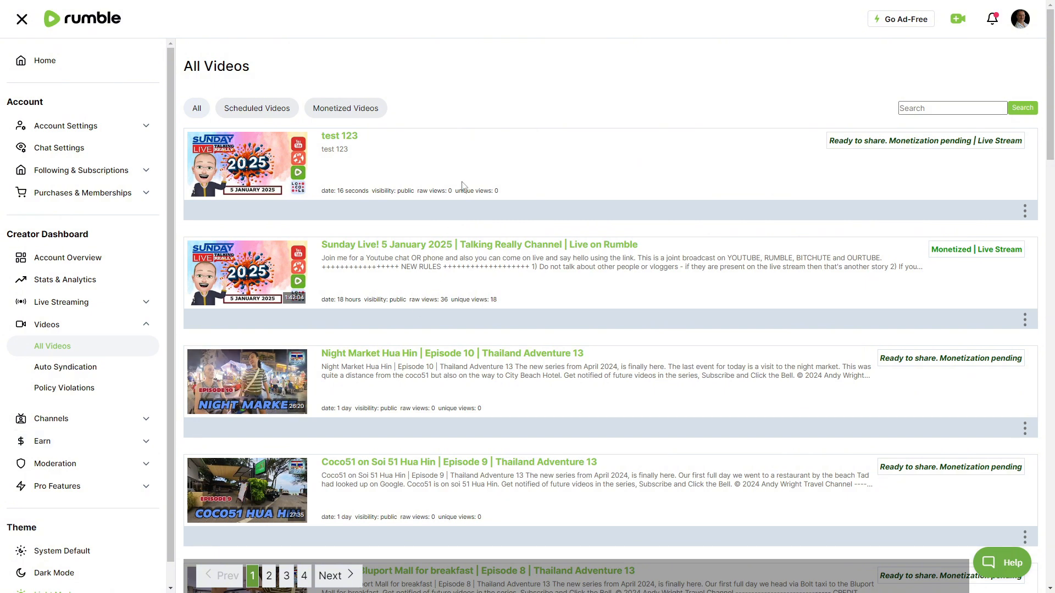
{"action": "left_click", "coordinate": [1024, 211]}
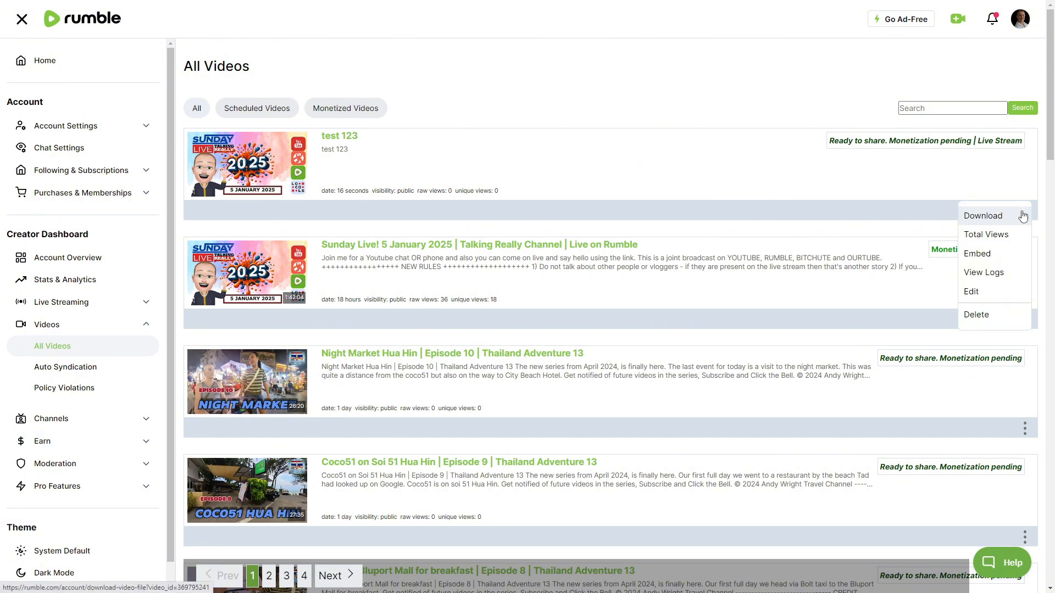
{"action": "left_click", "coordinate": [983, 316]}
{"action": "left_click", "coordinate": [673, 332]}
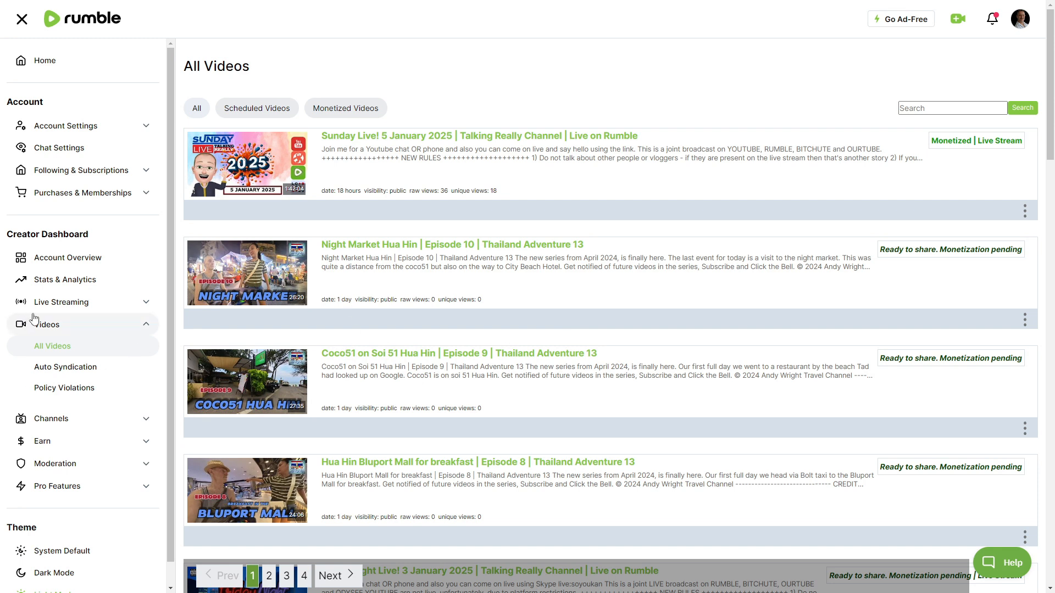
Open the Live Streams list in Rumble's creator dashboard.
{"action": "left_click", "coordinate": [71, 305]}
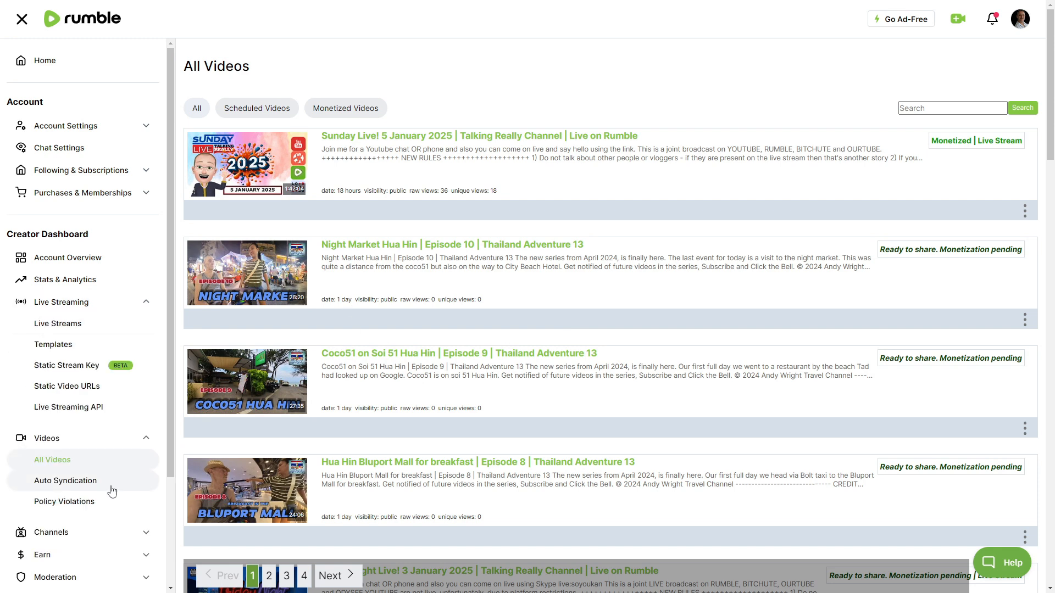
{"action": "left_click", "coordinate": [60, 329]}
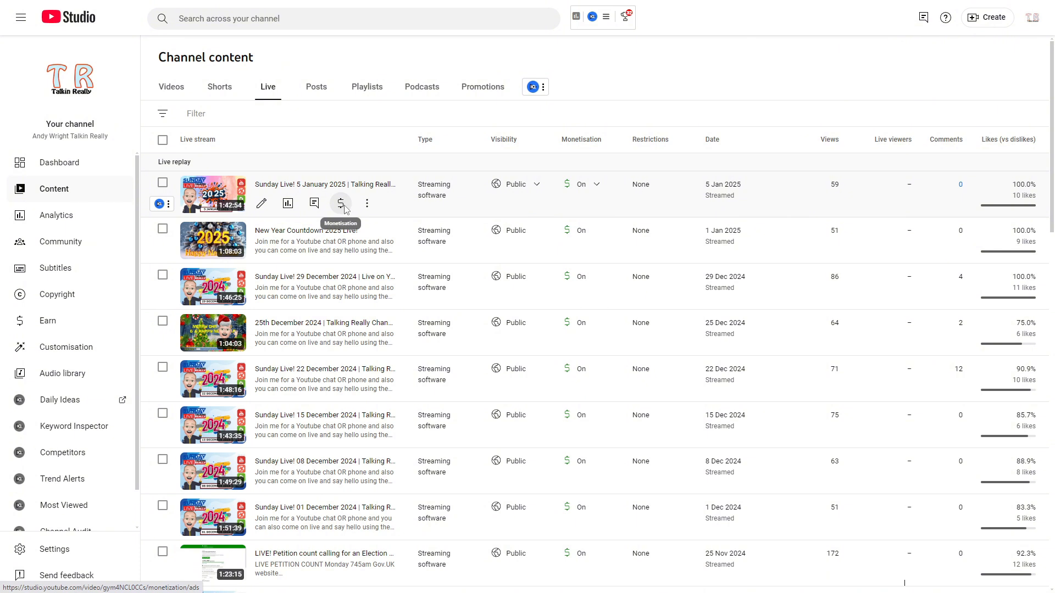
Switch to YouTube Studio and turn monetisation on for the upcoming test 123 stream, saving the change.
{"action": "left_click", "coordinate": [341, 204]}
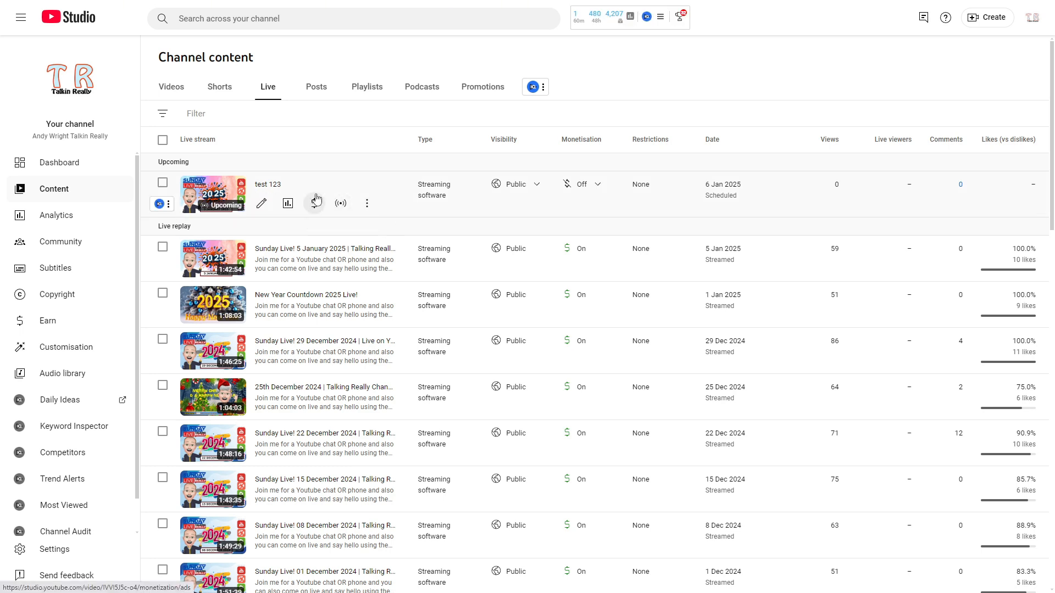
{"action": "left_click", "coordinate": [585, 190]}
{"action": "left_click", "coordinate": [586, 188]}
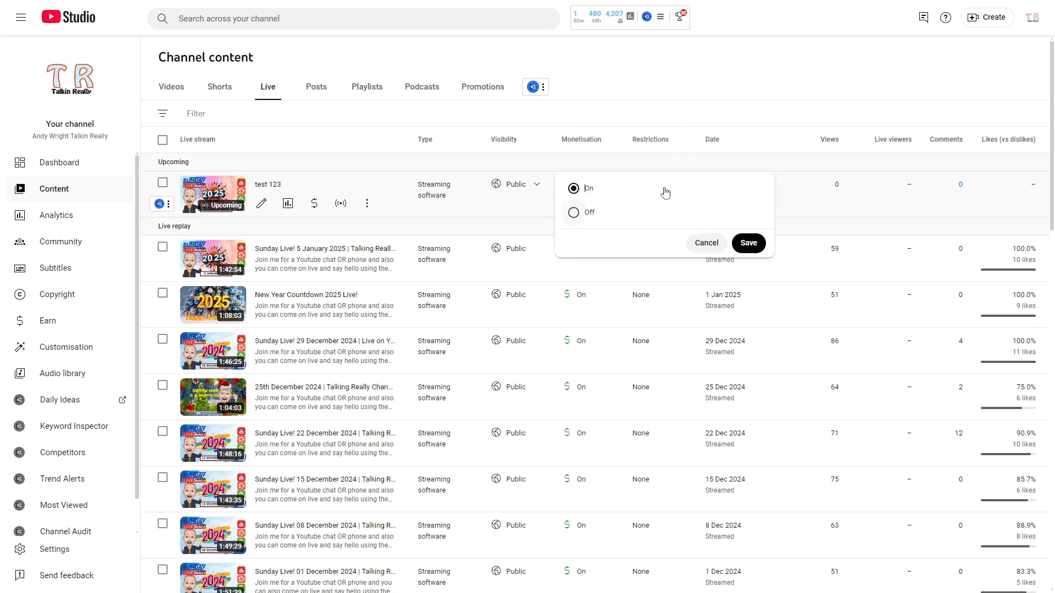
{"action": "left_click", "coordinate": [748, 243]}
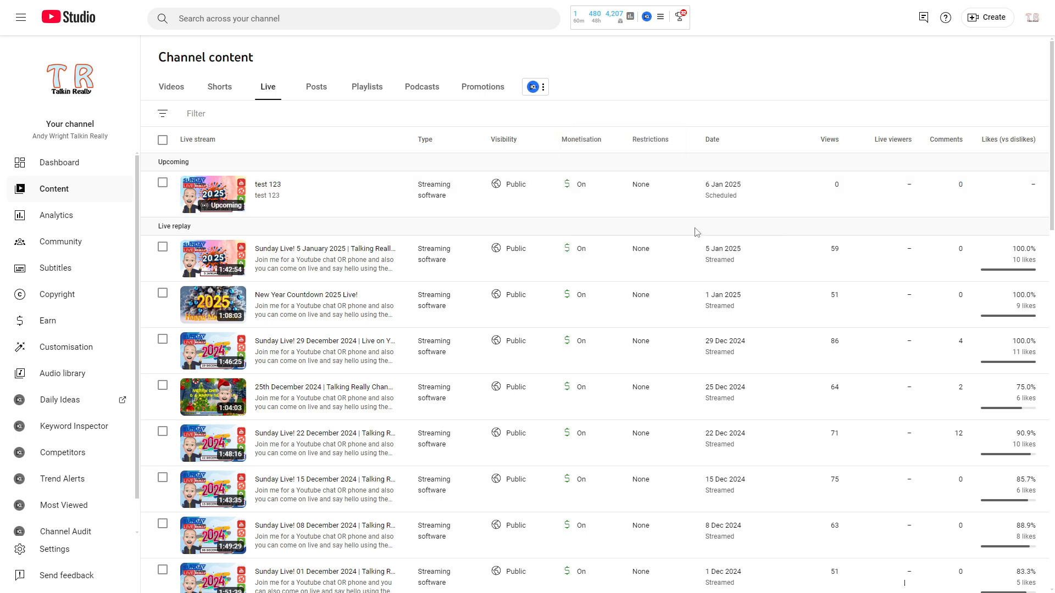
Open the test 123 stream's details and add it to the Live Streams 2025 playlist.
{"action": "left_click", "coordinate": [274, 187]}
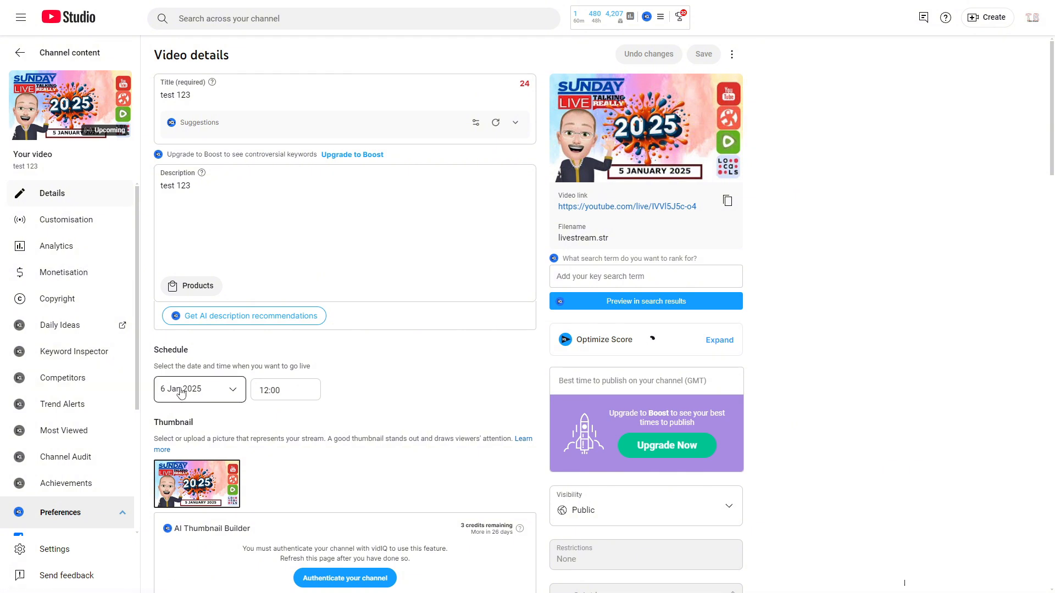
{"action": "scroll", "coordinate": [184, 390], "scroll_direction": "down", "scroll_amount": 2}
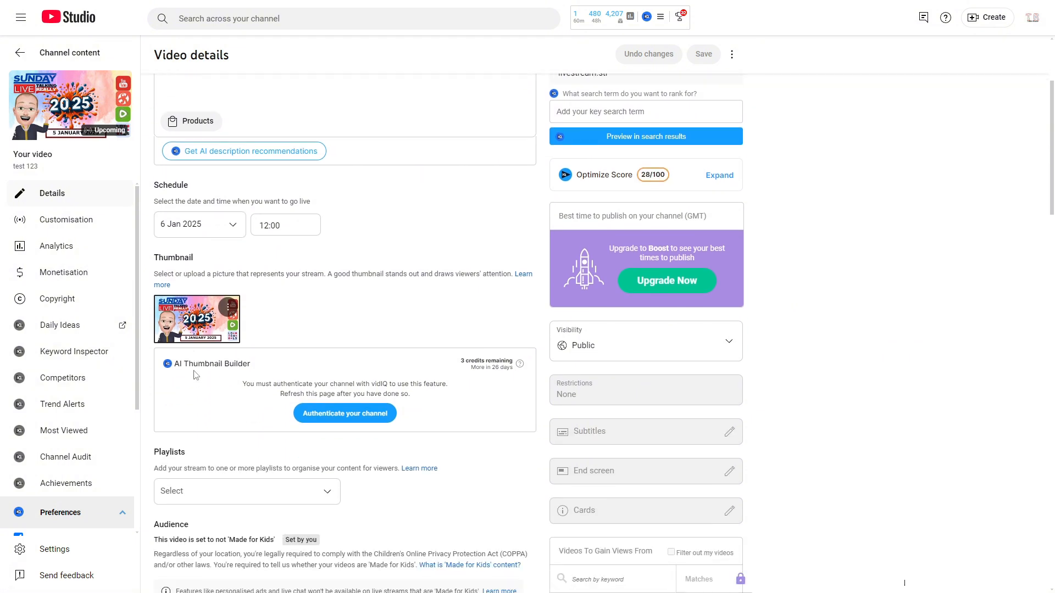
{"action": "scroll", "coordinate": [189, 382], "scroll_direction": "down", "scroll_amount": 8}
{"action": "scroll", "coordinate": [192, 372], "scroll_direction": "up", "scroll_amount": 3}
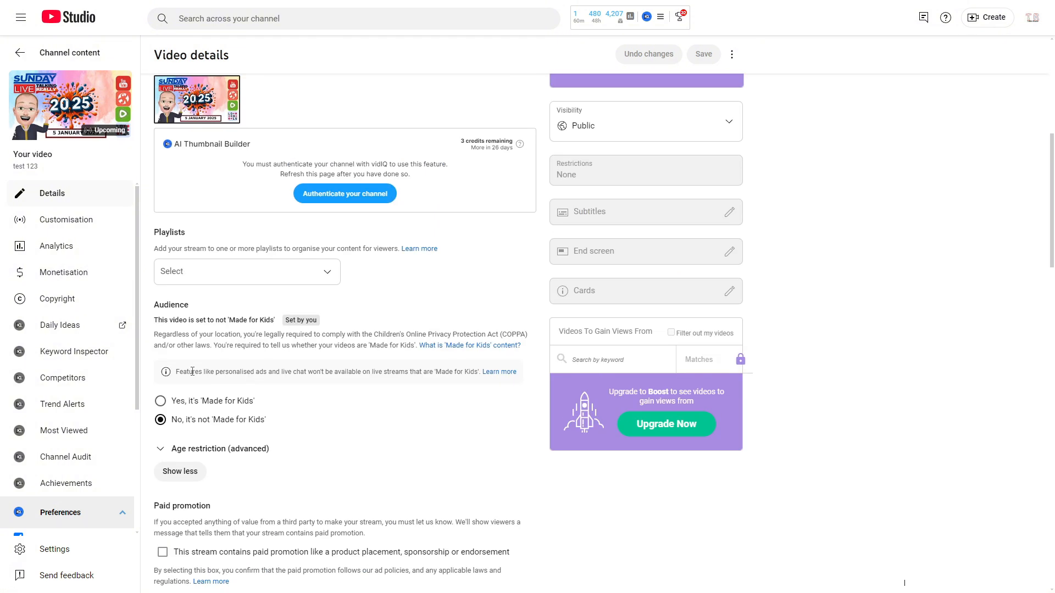
{"action": "left_click", "coordinate": [172, 273]}
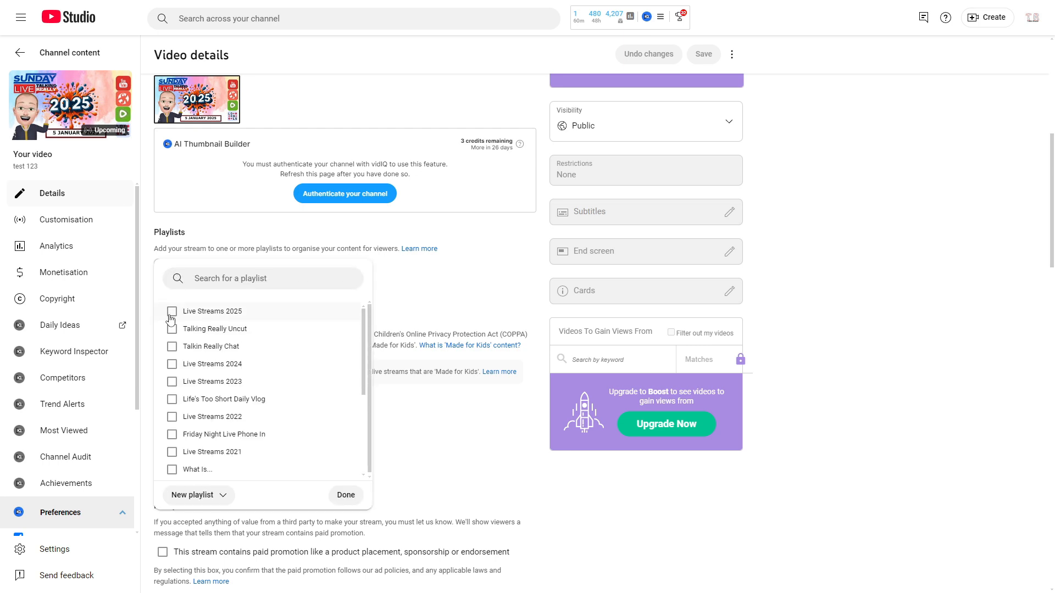
{"action": "left_click", "coordinate": [171, 313]}
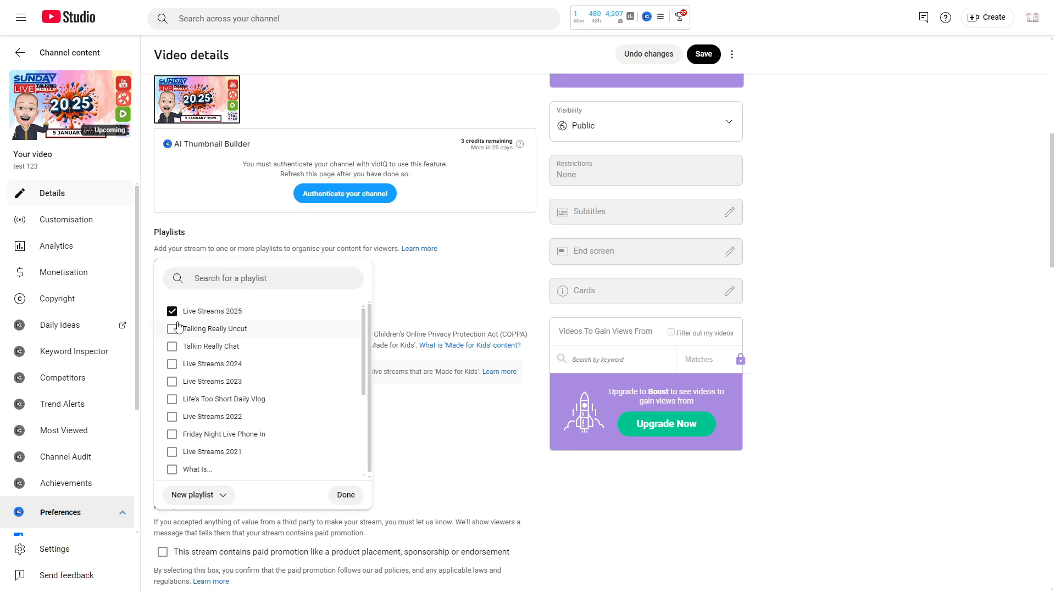
{"action": "scroll", "coordinate": [306, 407], "scroll_direction": "down", "scroll_amount": 3}
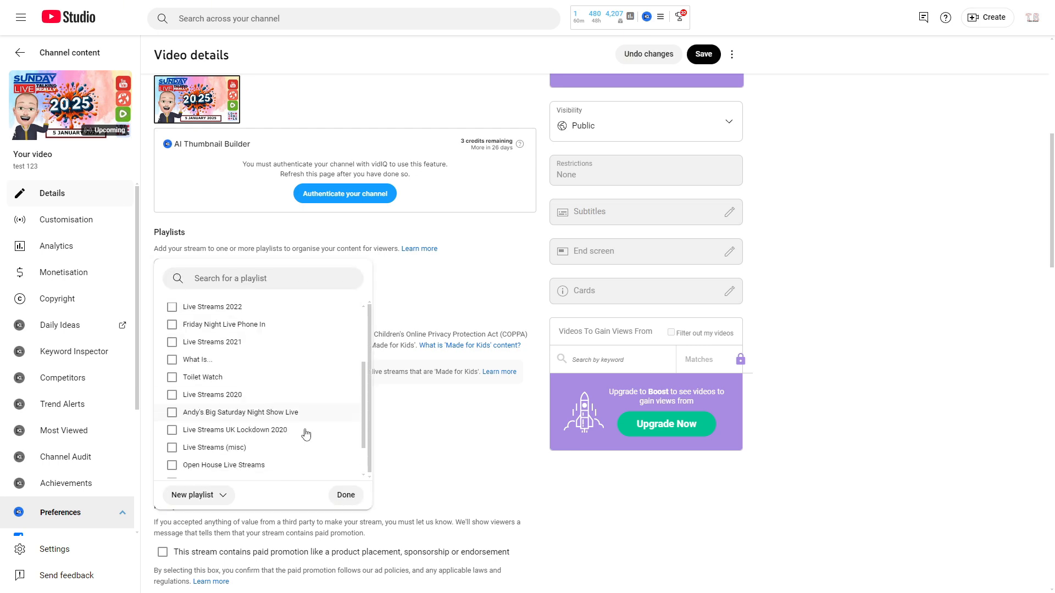
{"action": "left_click", "coordinate": [347, 496]}
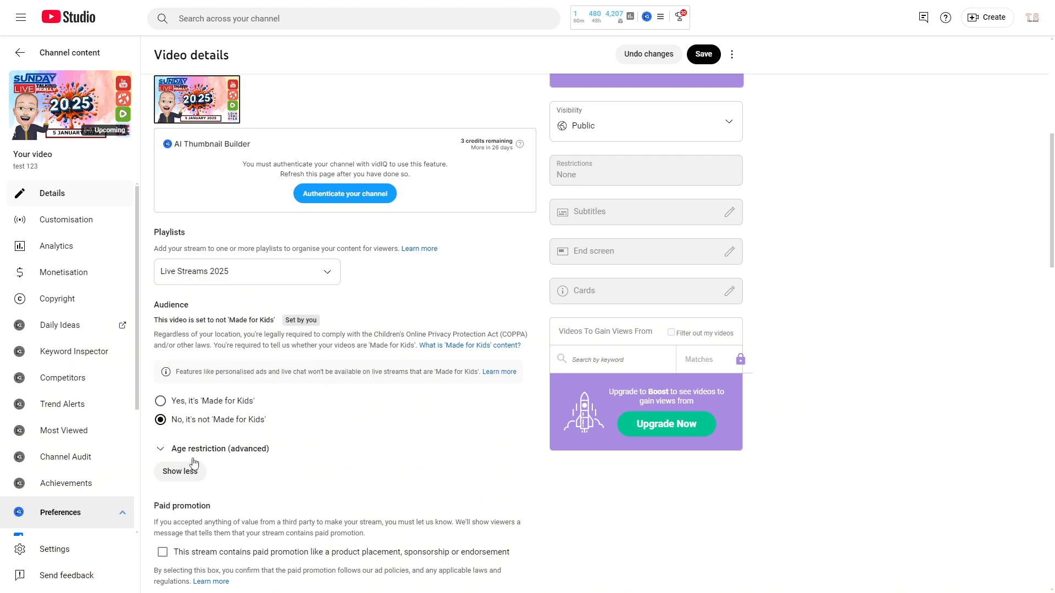
Answer No to the altered content question and activate the stream's tags field.
{"action": "scroll", "coordinate": [193, 463], "scroll_direction": "down", "scroll_amount": 4}
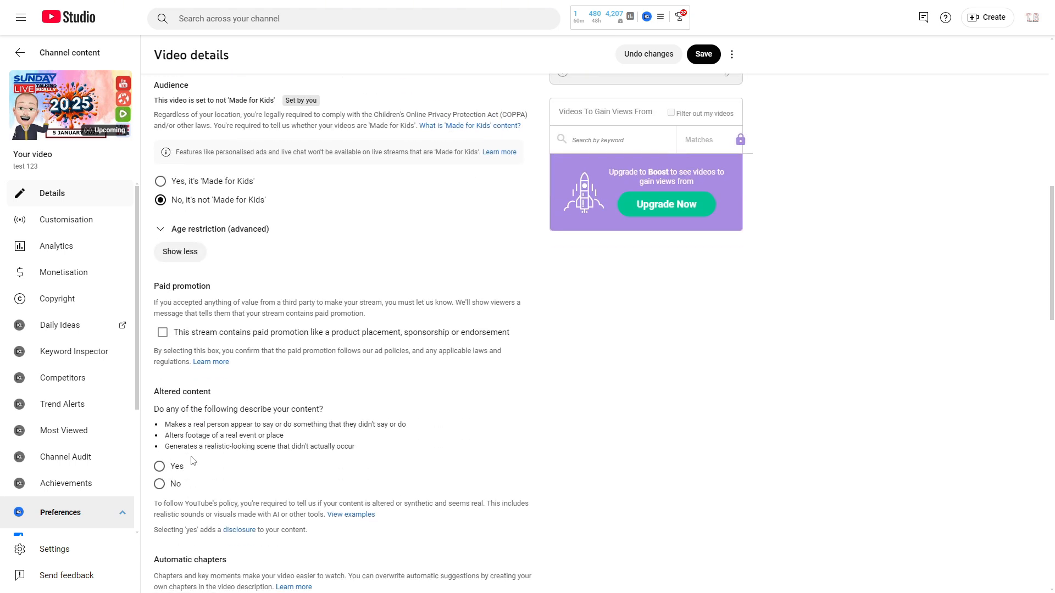
{"action": "scroll", "coordinate": [193, 463], "scroll_direction": "down", "scroll_amount": 1}
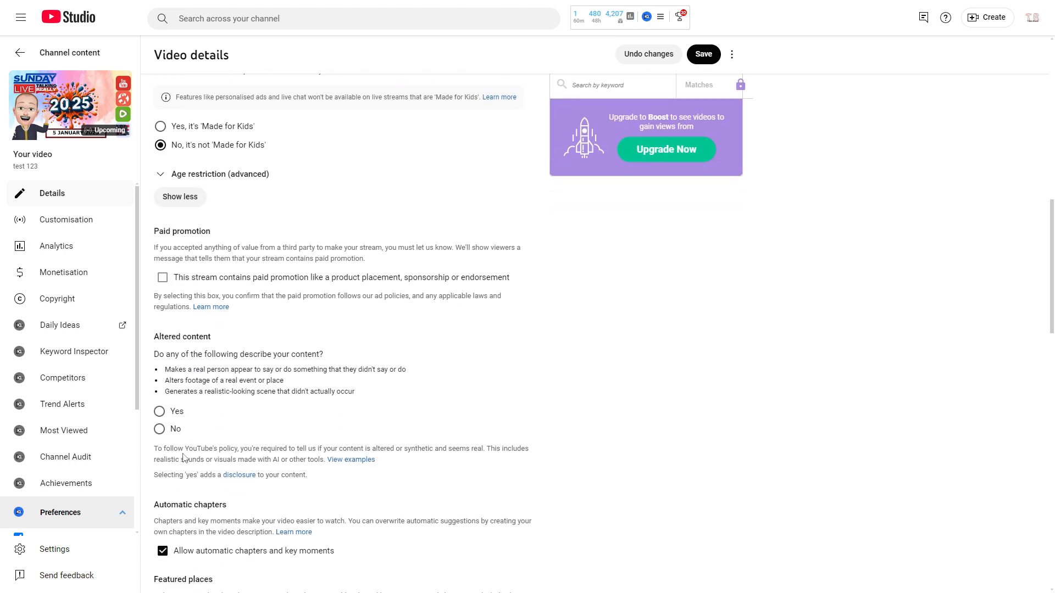
{"action": "left_click", "coordinate": [160, 430]}
{"action": "scroll", "coordinate": [181, 429], "scroll_direction": "down", "scroll_amount": 4}
{"action": "scroll", "coordinate": [163, 428], "scroll_direction": "down", "scroll_amount": 4}
{"action": "left_click", "coordinate": [167, 337]}
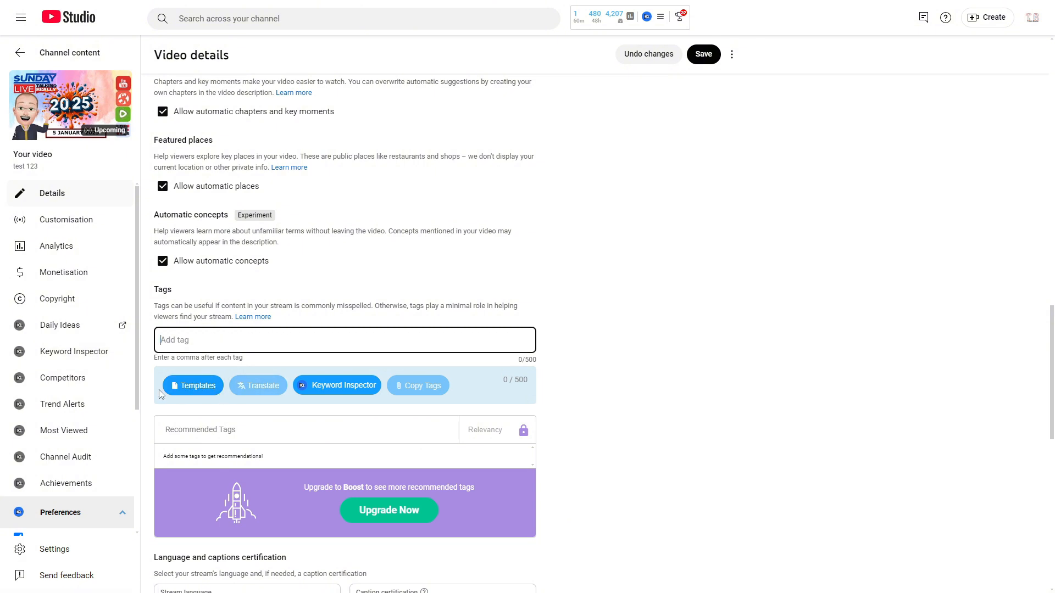
Set the recording date to 6 Jan 2025, leave the stream location empty, and save the stream's details.
{"action": "scroll", "coordinate": [168, 448], "scroll_direction": "down", "scroll_amount": 6}
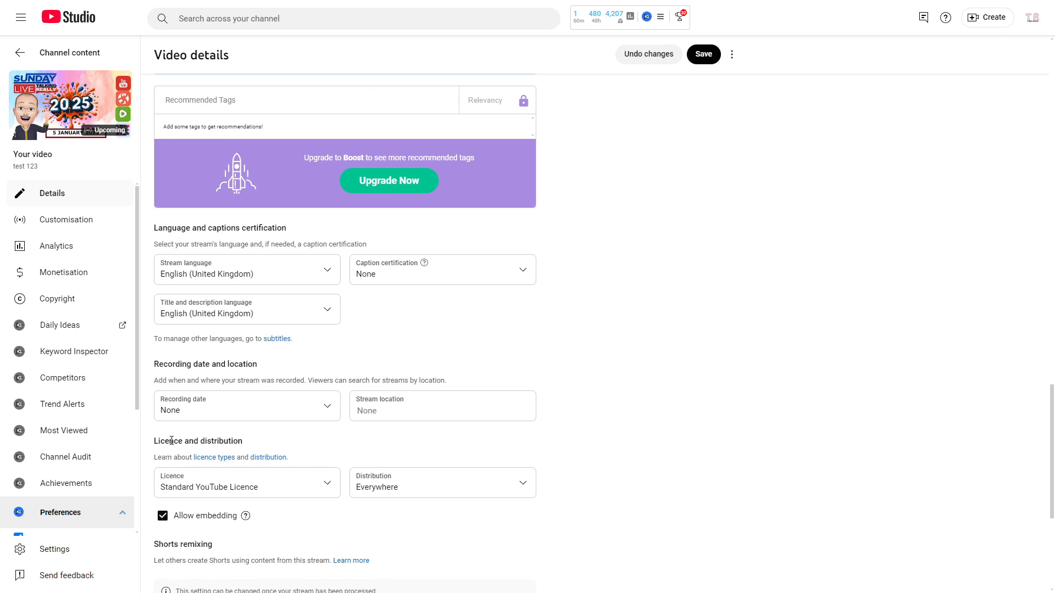
{"action": "left_click", "coordinate": [173, 410]}
{"action": "left_click", "coordinate": [168, 326]}
{"action": "left_click", "coordinate": [391, 409]}
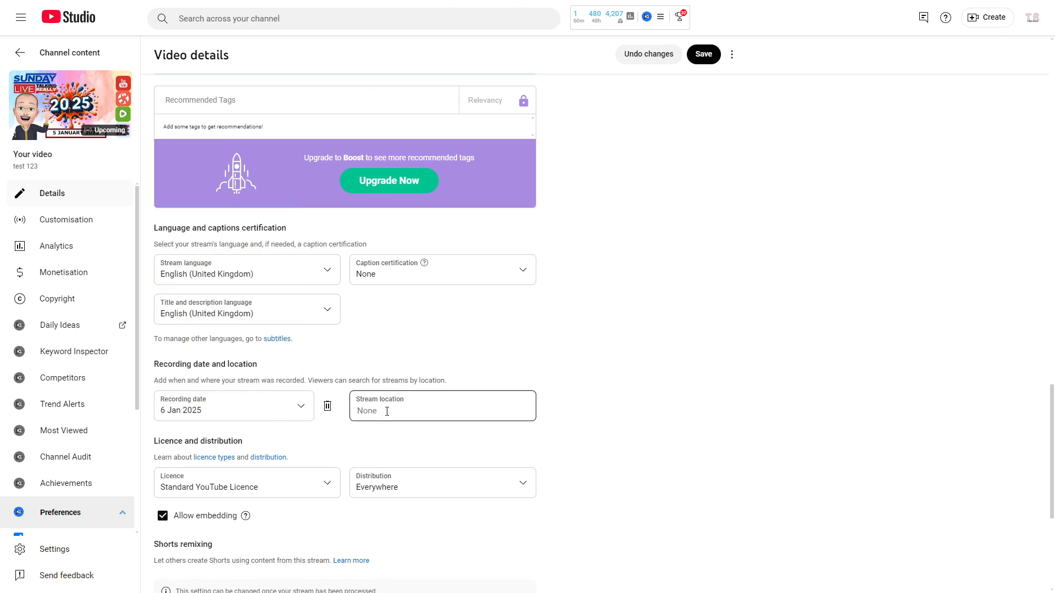
{"action": "left_click", "coordinate": [379, 412]}
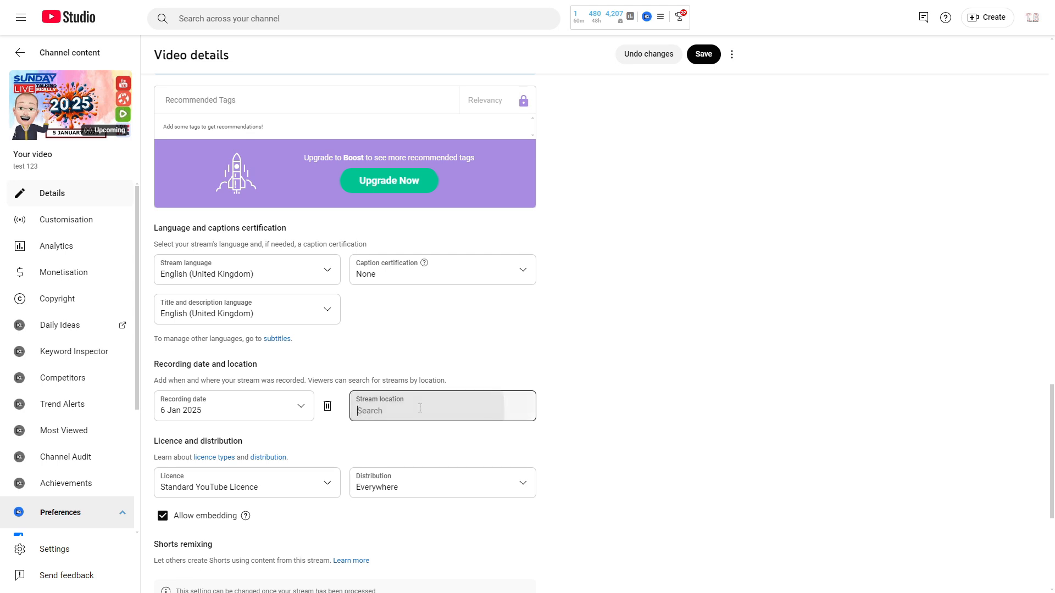
{"action": "scroll", "coordinate": [396, 423], "scroll_direction": "down", "scroll_amount": 5}
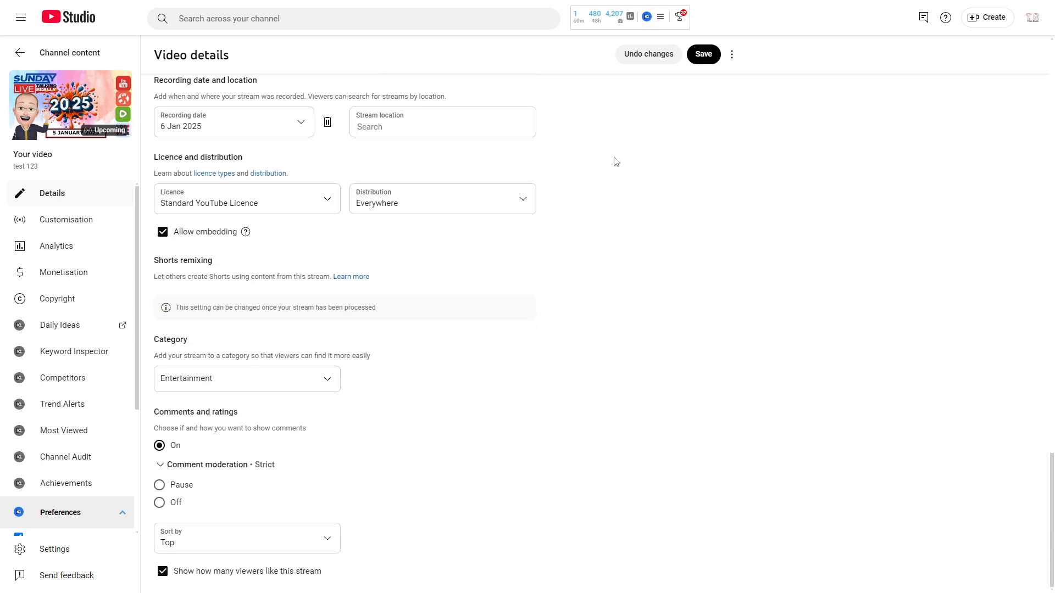
{"action": "left_click", "coordinate": [701, 56]}
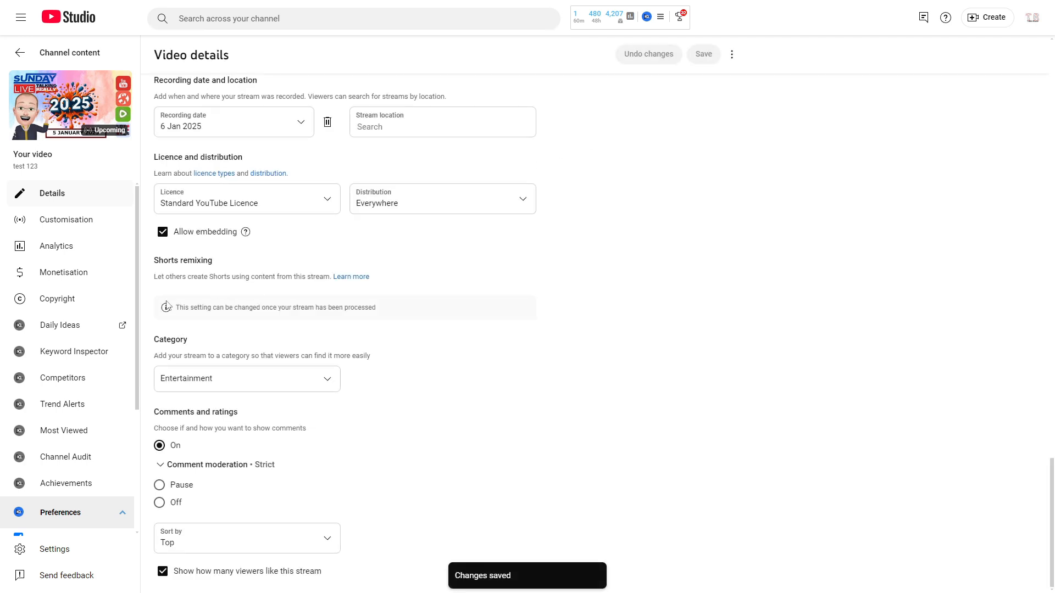
Enable and save live chat replay in the stream's customisation settings, and choose Anyone as the participant mode.
{"action": "left_click", "coordinate": [47, 223]}
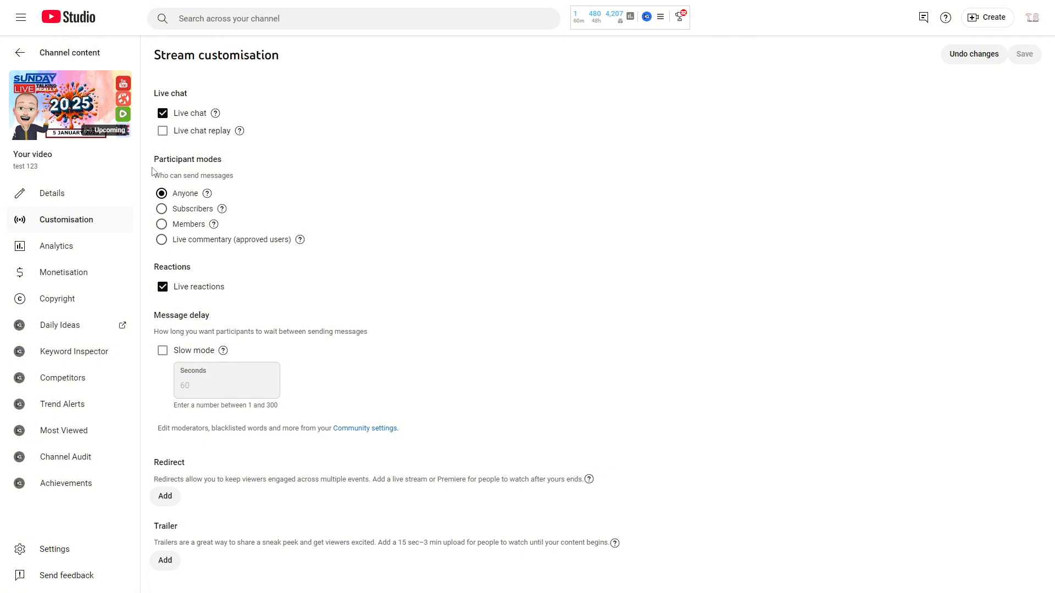
{"action": "left_click", "coordinate": [163, 132]}
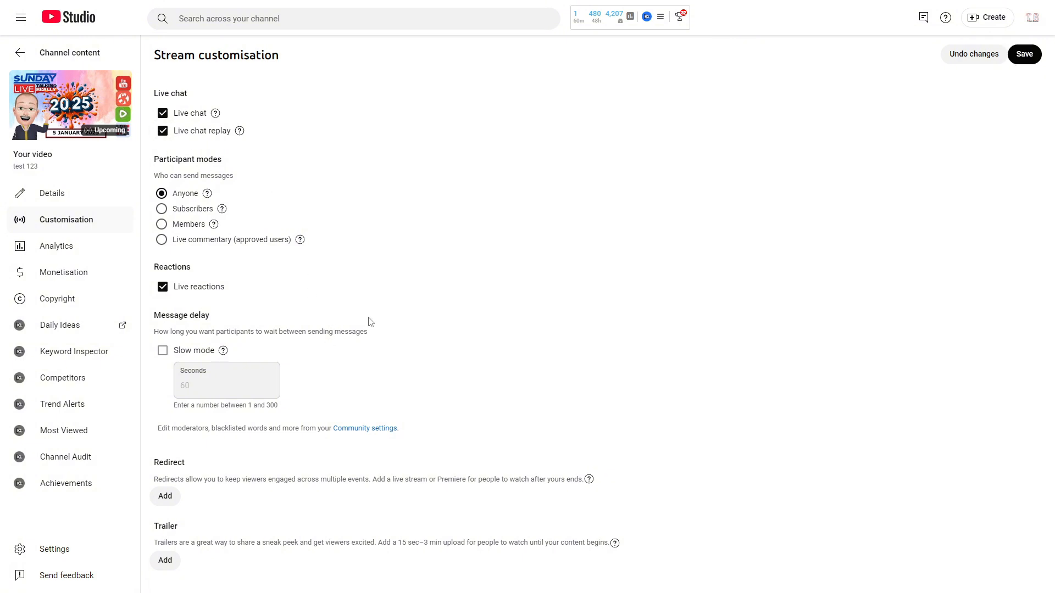
{"action": "left_click", "coordinate": [1025, 55]}
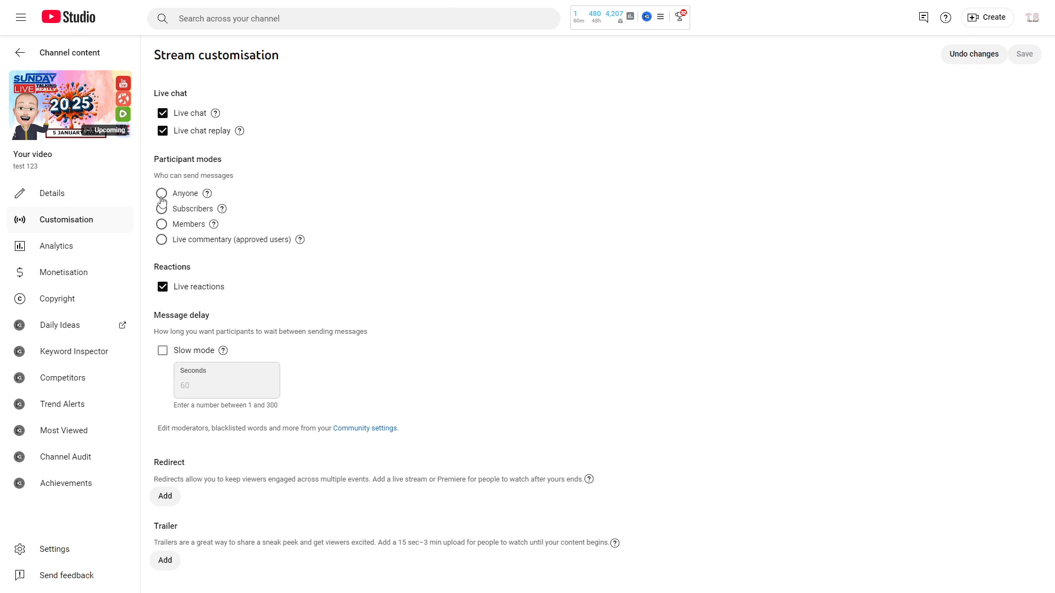
{"action": "left_click", "coordinate": [161, 197]}
Review the test 123 stream's video details and return to the channel's live content list.
{"action": "left_click", "coordinate": [62, 200]}
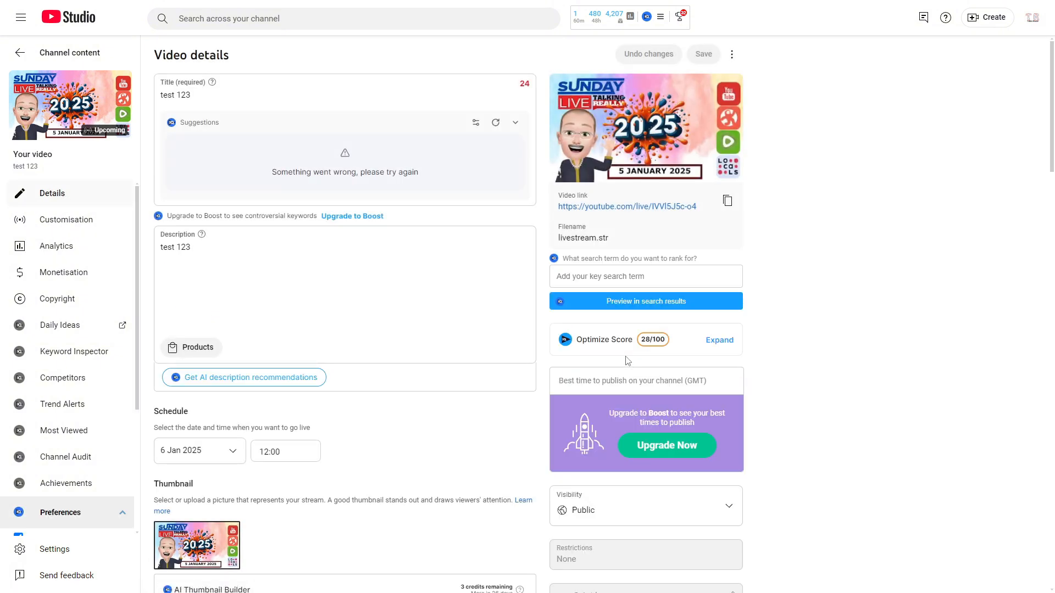
{"action": "scroll", "coordinate": [629, 359], "scroll_direction": "down", "scroll_amount": 7}
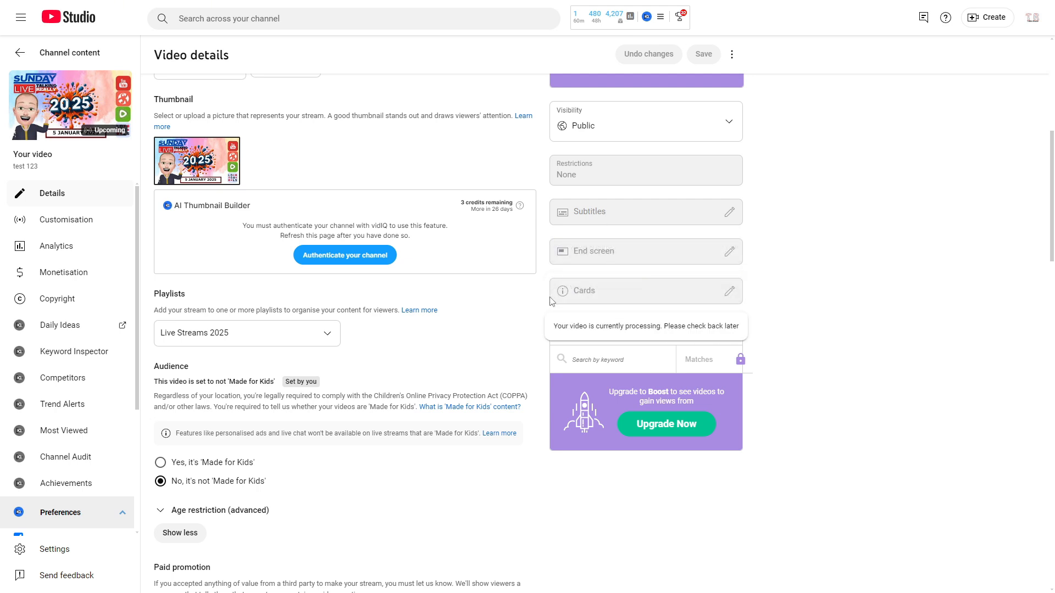
{"action": "left_click", "coordinate": [20, 53]}
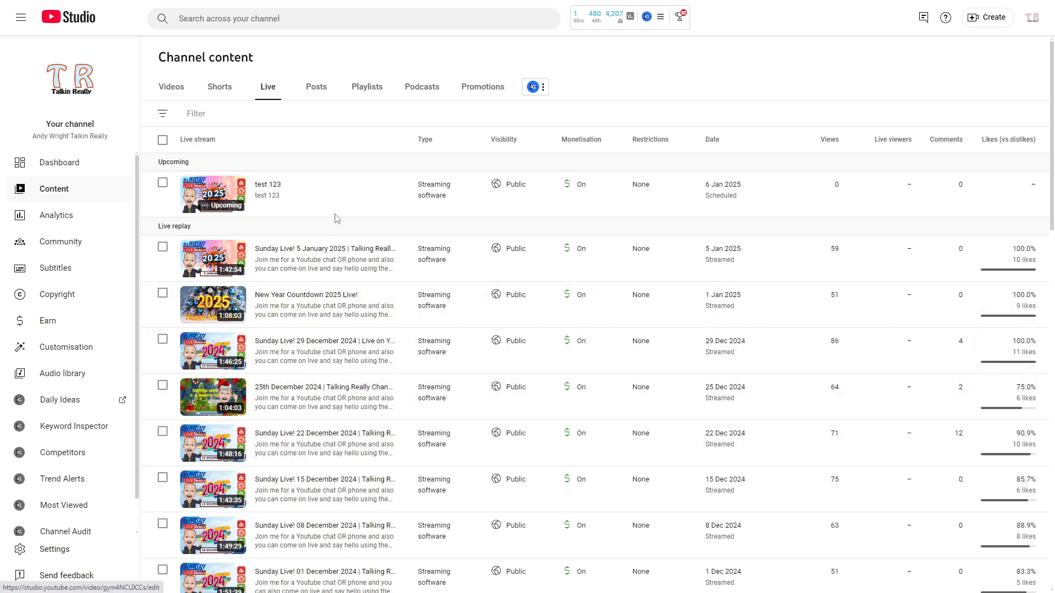
Permanently delete the upcoming test 123 stream from YouTube, acknowledging the loss of its audience and video analytics.
{"action": "mouse_move", "coordinate": [336, 214]}
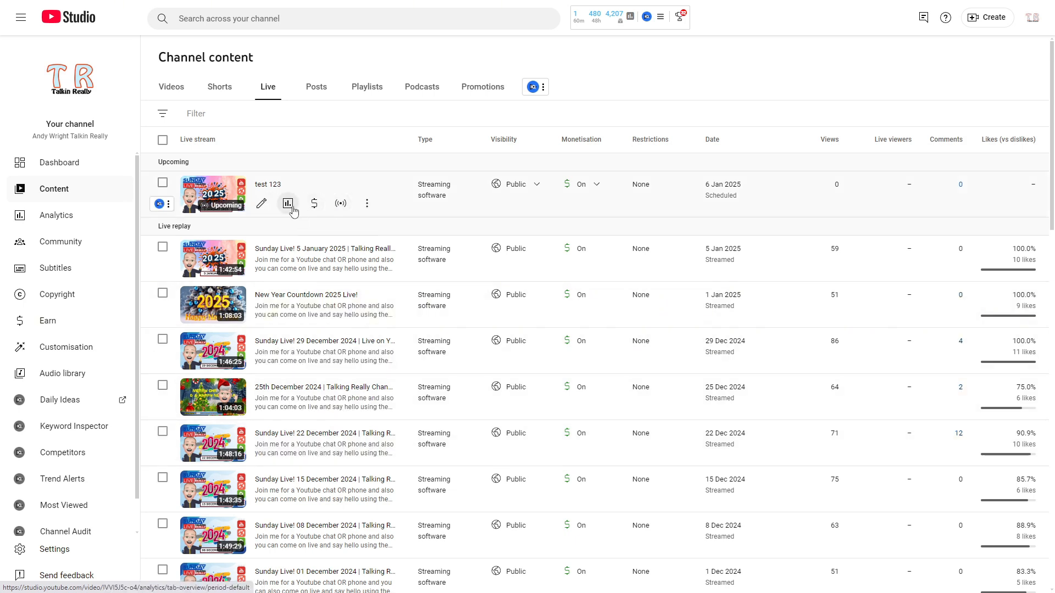
{"action": "left_click", "coordinate": [367, 203]}
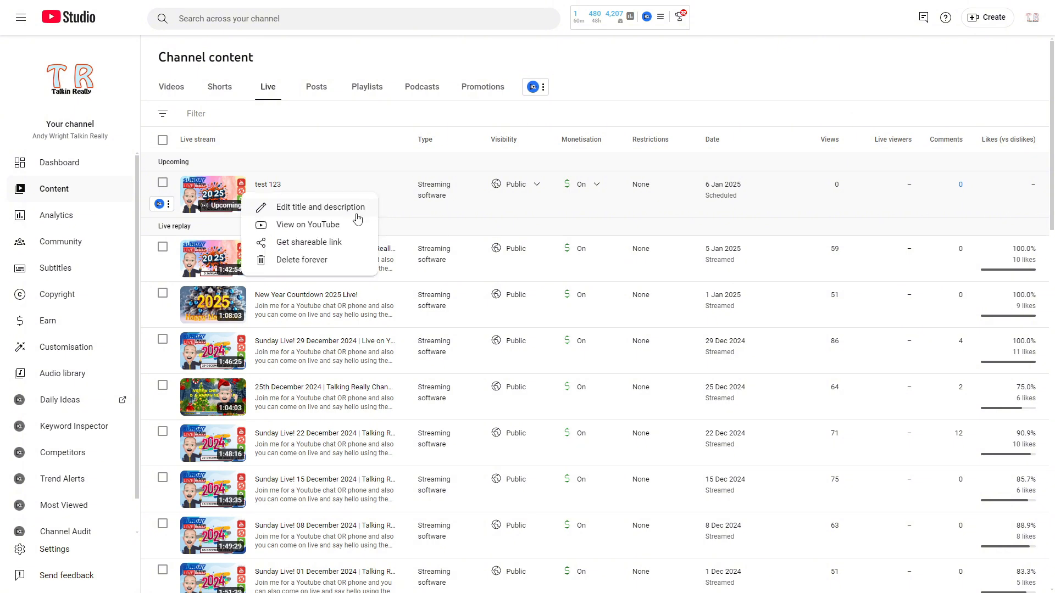
{"action": "left_click", "coordinate": [359, 260]}
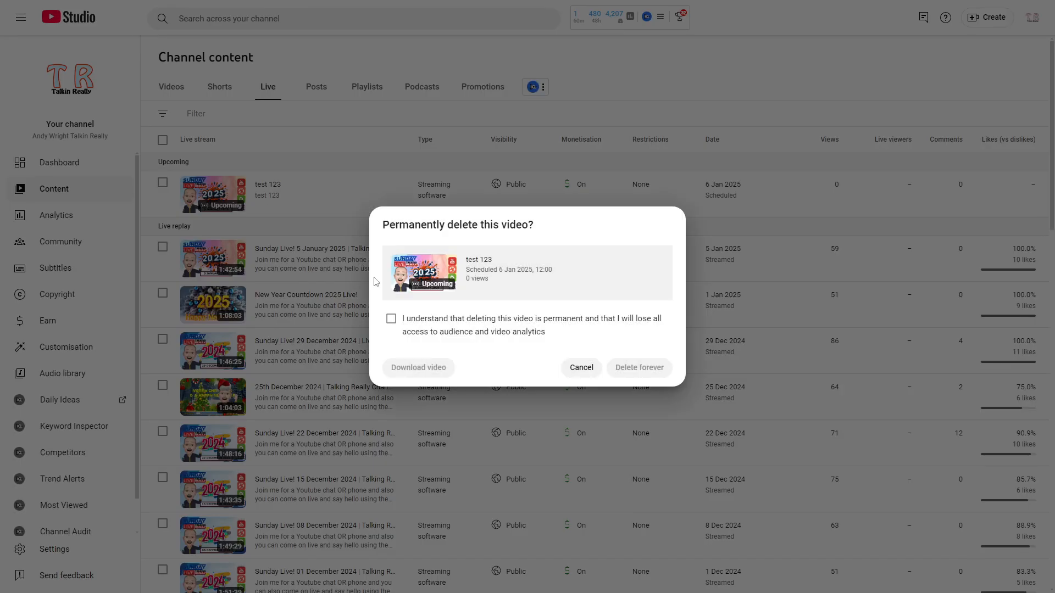
{"action": "left_click", "coordinate": [390, 319]}
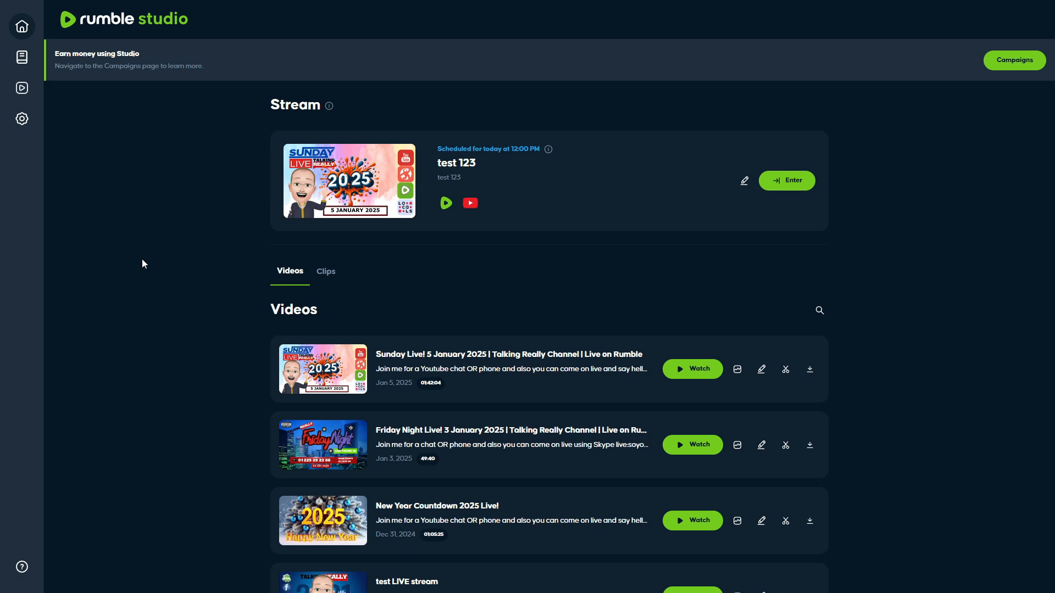
Switch to Rumble Studio and refresh its home page.
{"action": "key", "text": "F5"}
{"action": "key", "text": "F5"}
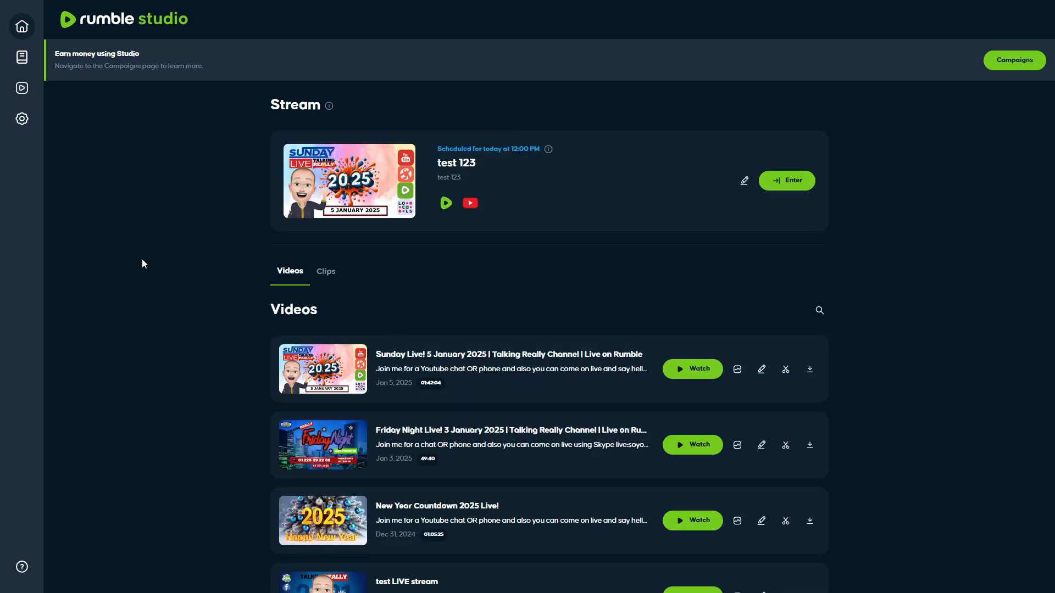